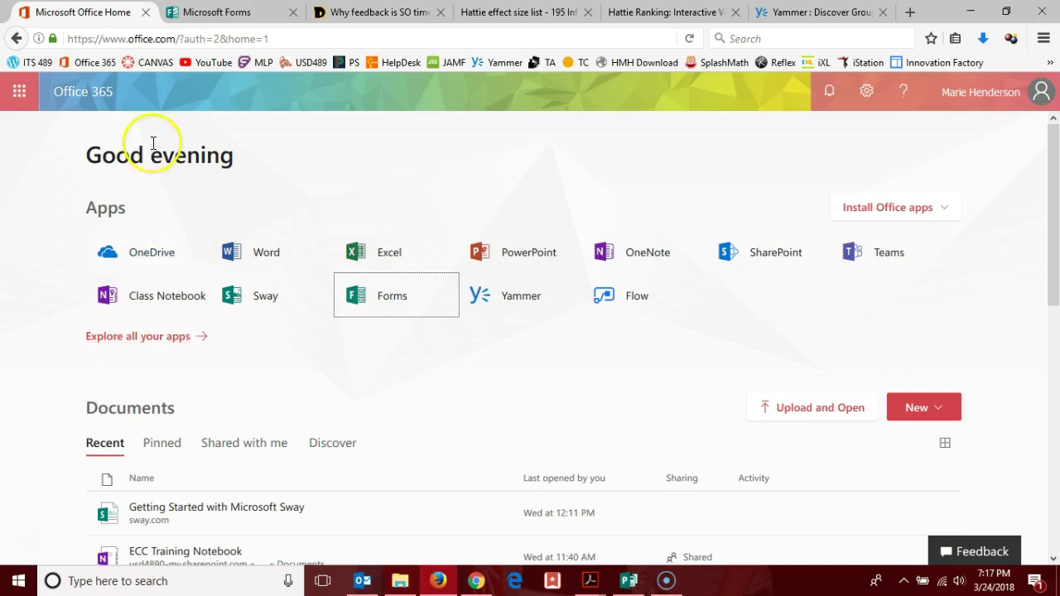
# Launch Microsoft Forms from its tile on the Office 365 home page.
pyautogui.click(19, 93)
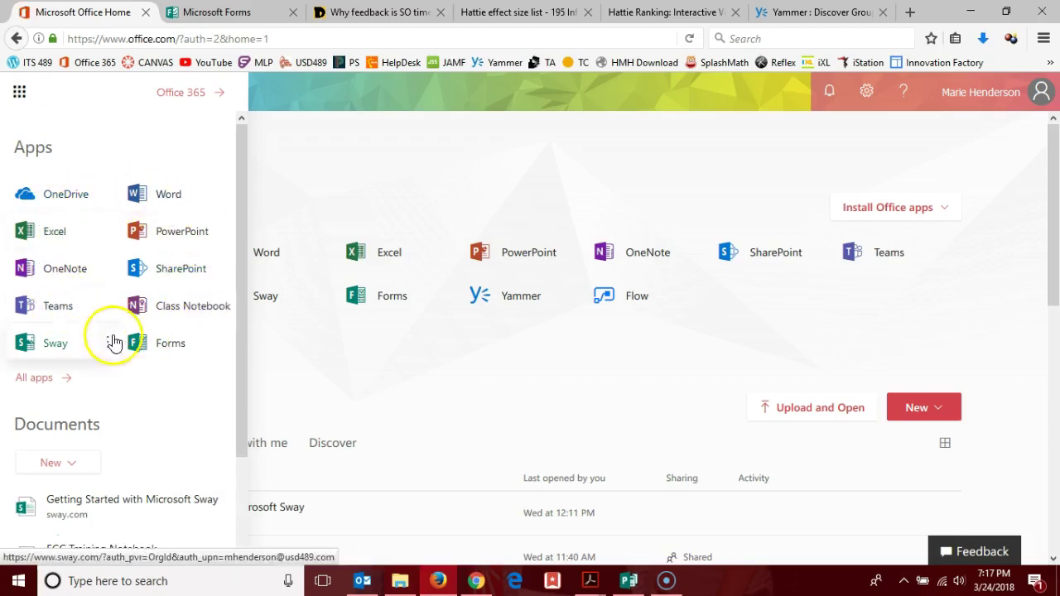
pyautogui.click(35, 378)
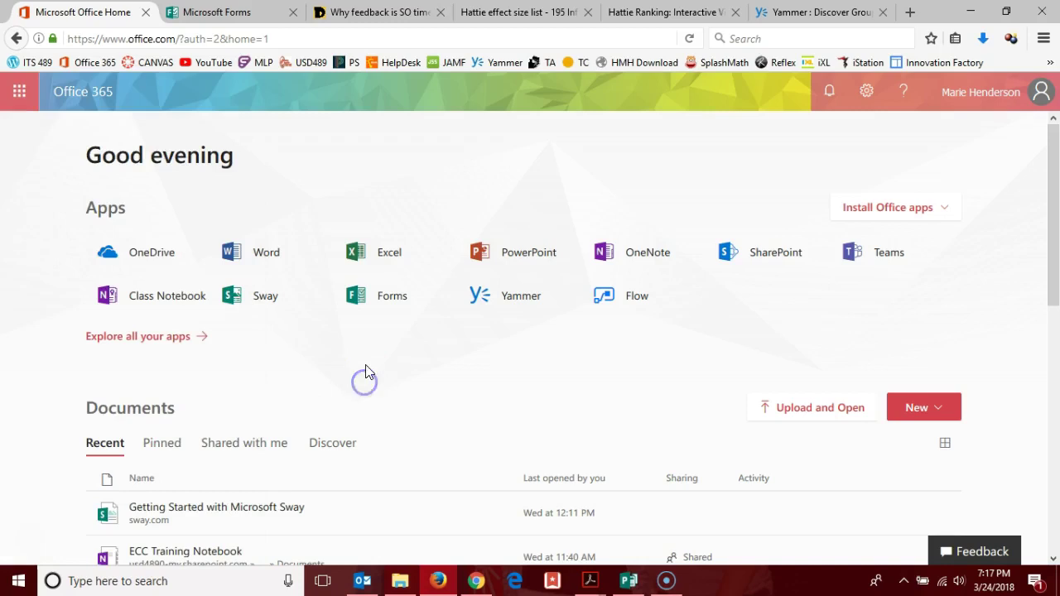
pyautogui.click(370, 306)
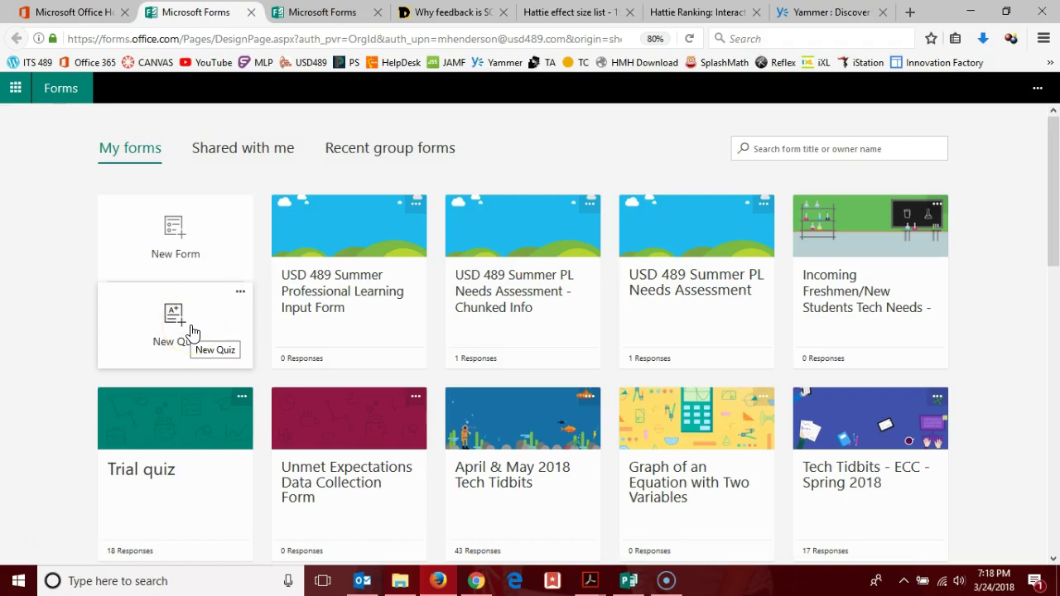
# Create a blank 'Untitled quiz' from the New Quiz card on My forms.
pyautogui.click(199, 332)
pyautogui.click(199, 332)
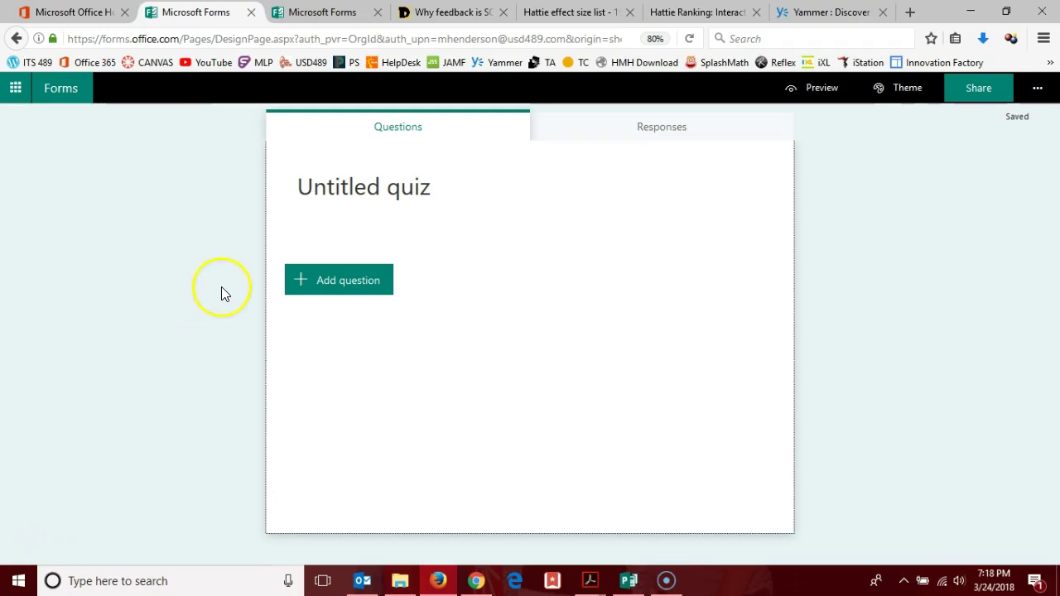
# Title the quiz 'Delete me' with the description 'do your best'.
pyautogui.click(319, 203)
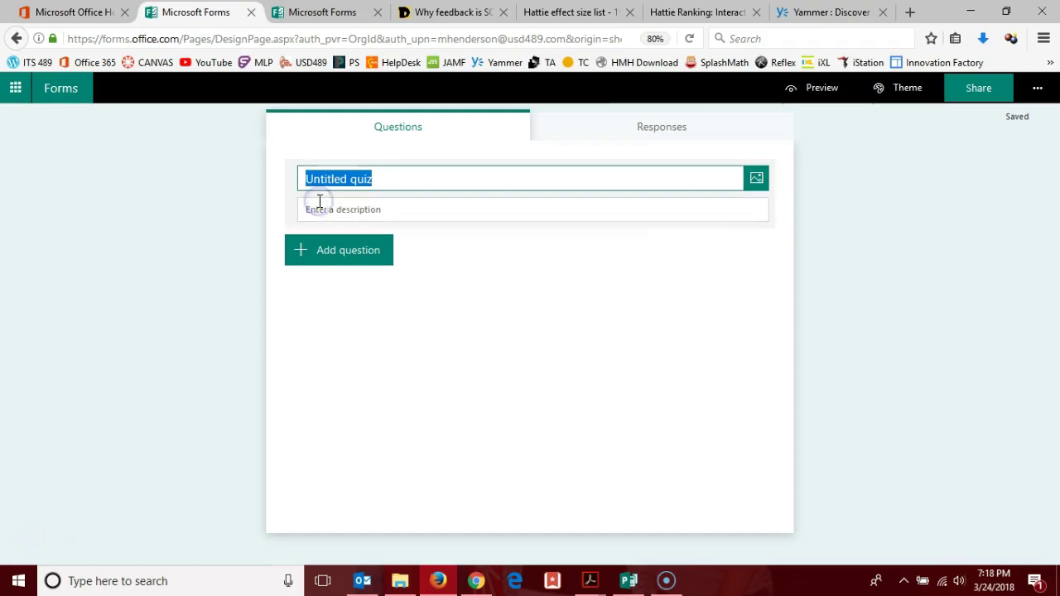
pyautogui.write('De')
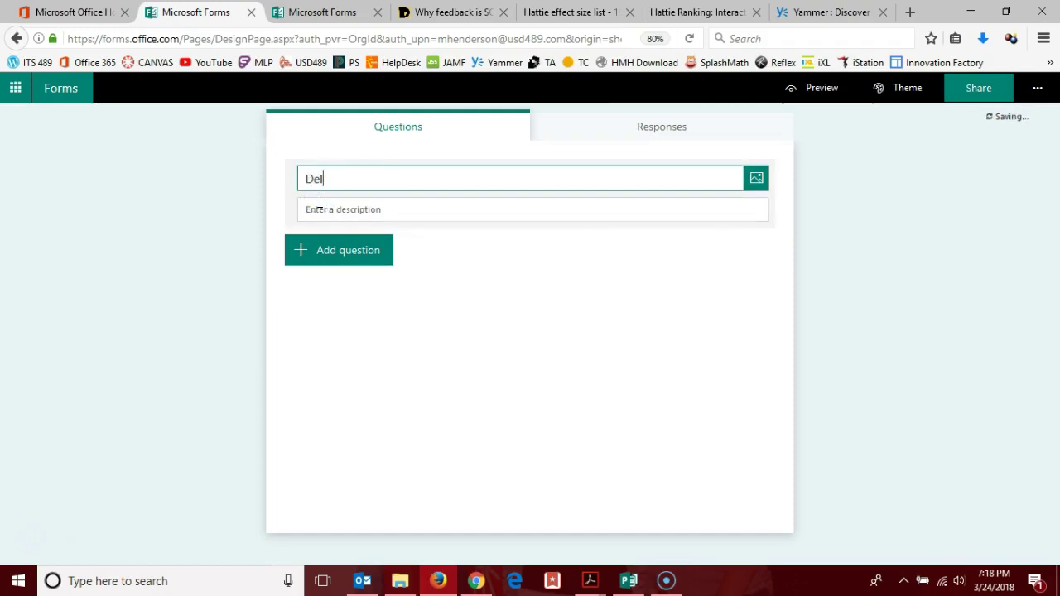
pyautogui.write('lte')
pyautogui.press('BackSpace')
pyautogui.press('BackSpace')
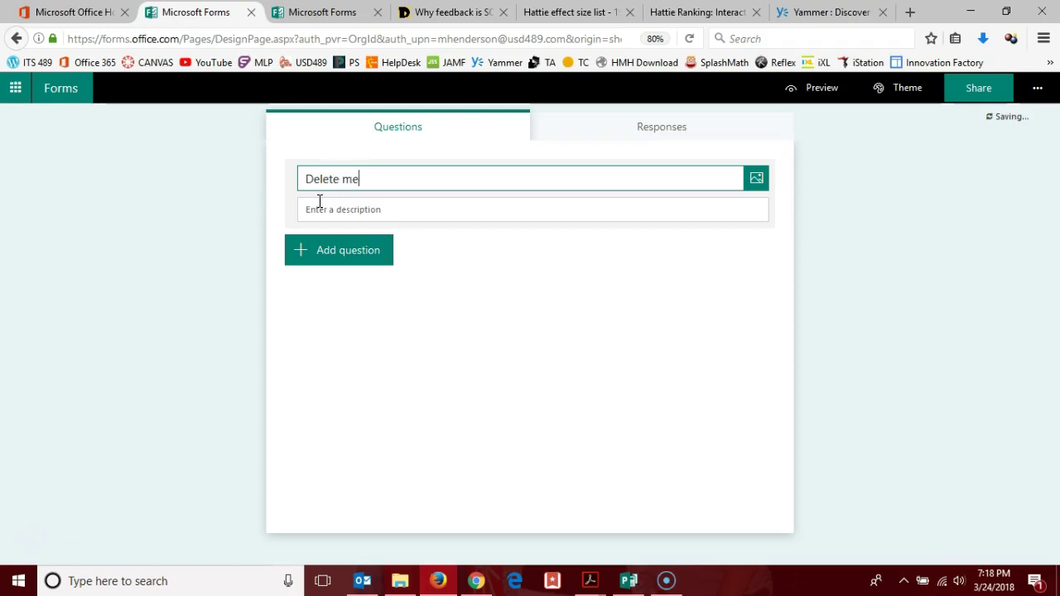
pyautogui.click(323, 209)
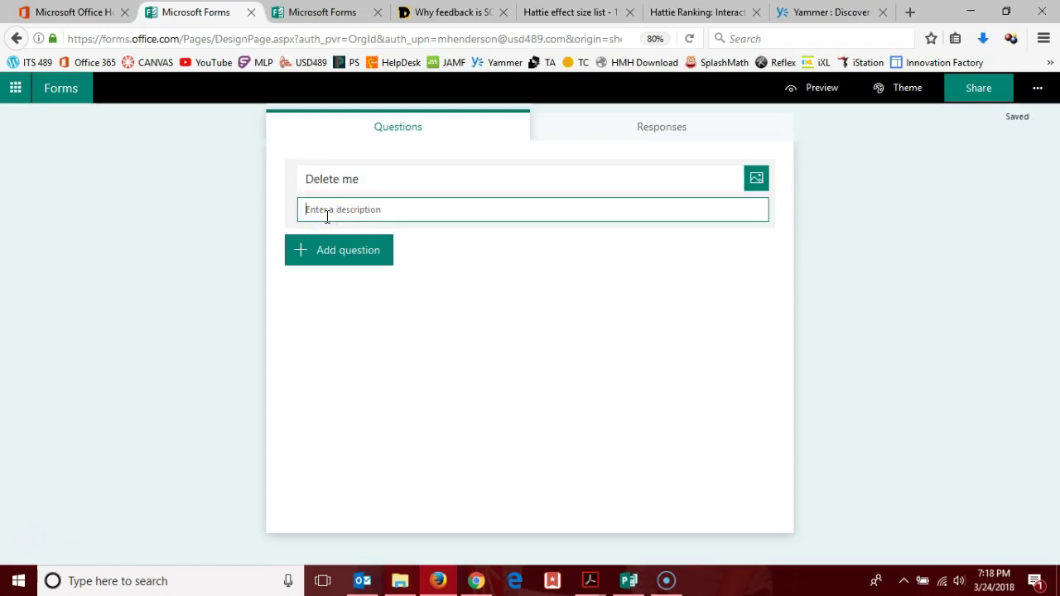
pyautogui.write('do your best')
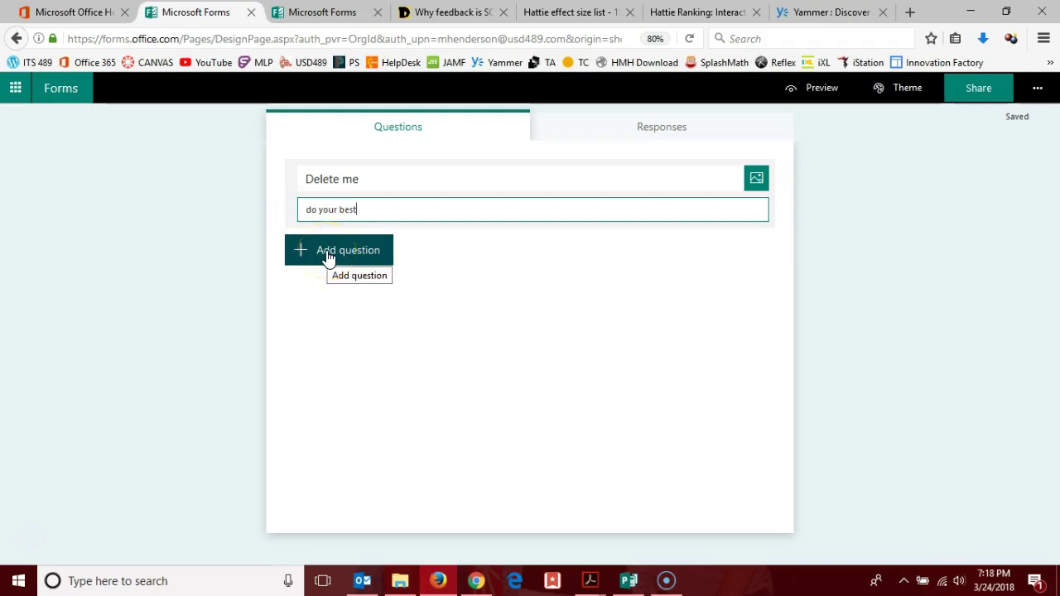
pyautogui.click(329, 257)
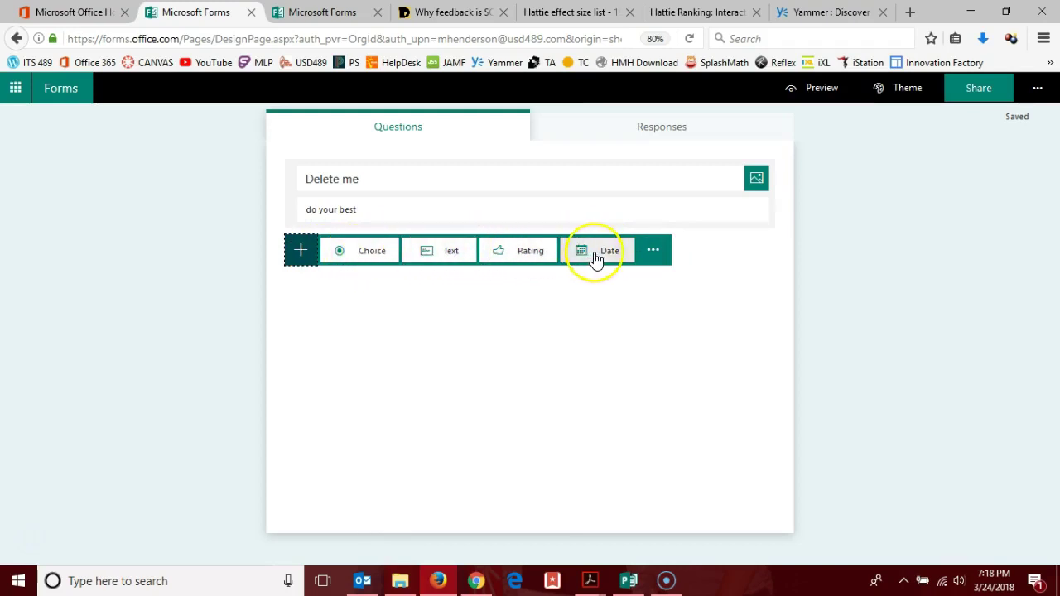
# Add a Choice question asking 'What color is George Washington's white horse'.
pyautogui.click(652, 253)
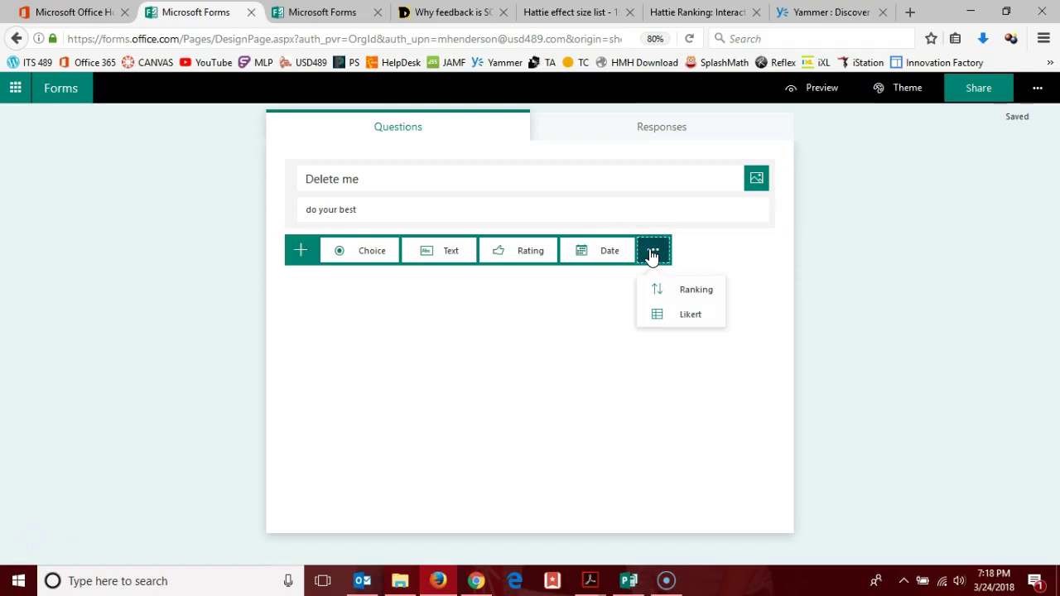
pyautogui.click(367, 257)
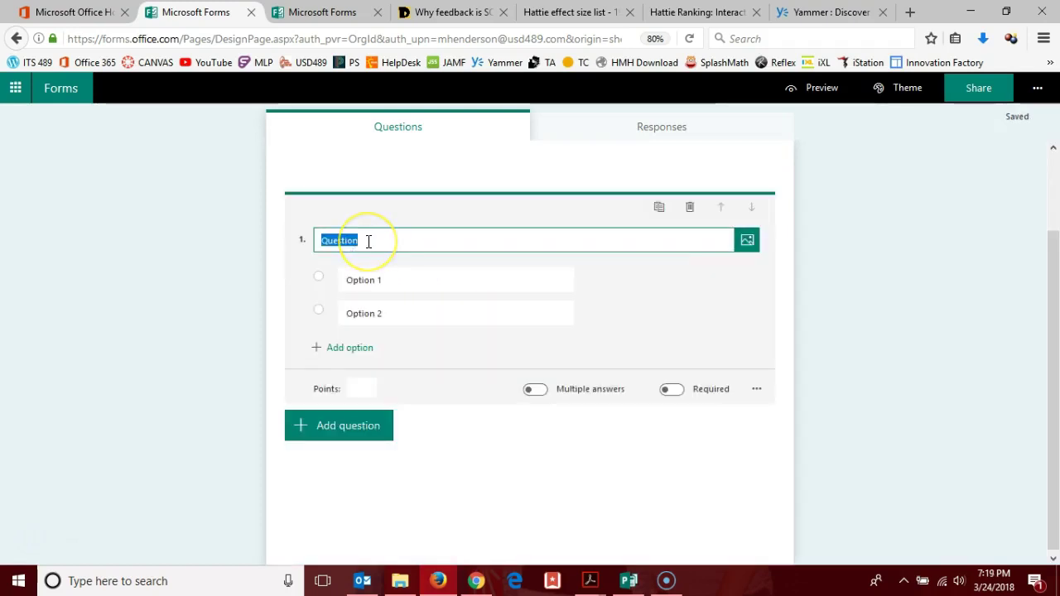
pyautogui.write('Wh')
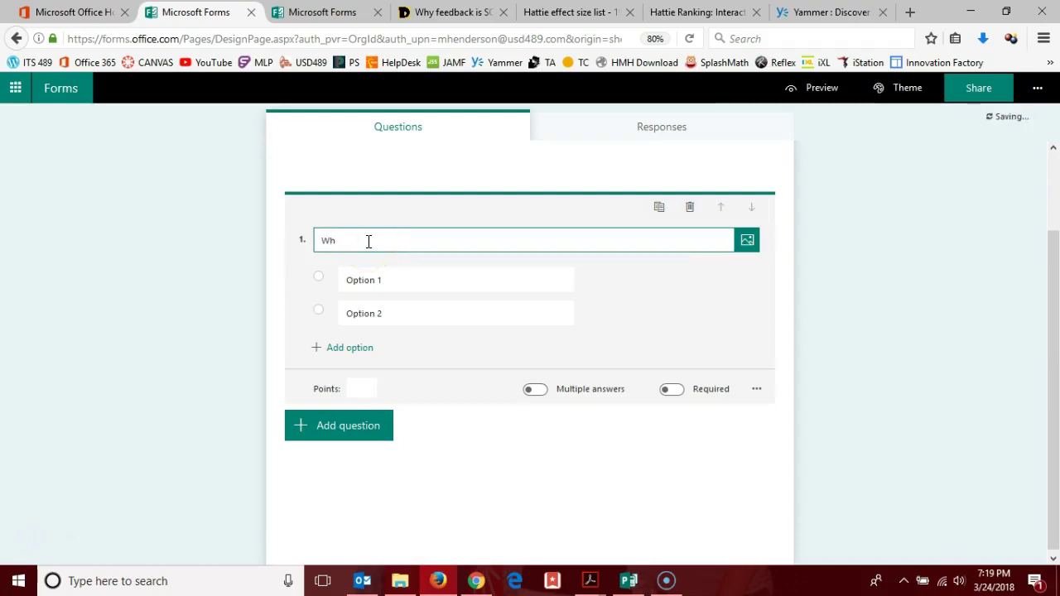
pyautogui.press('BackSpace')
pyautogui.press('BackSpace')
pyautogui.write('What color is')
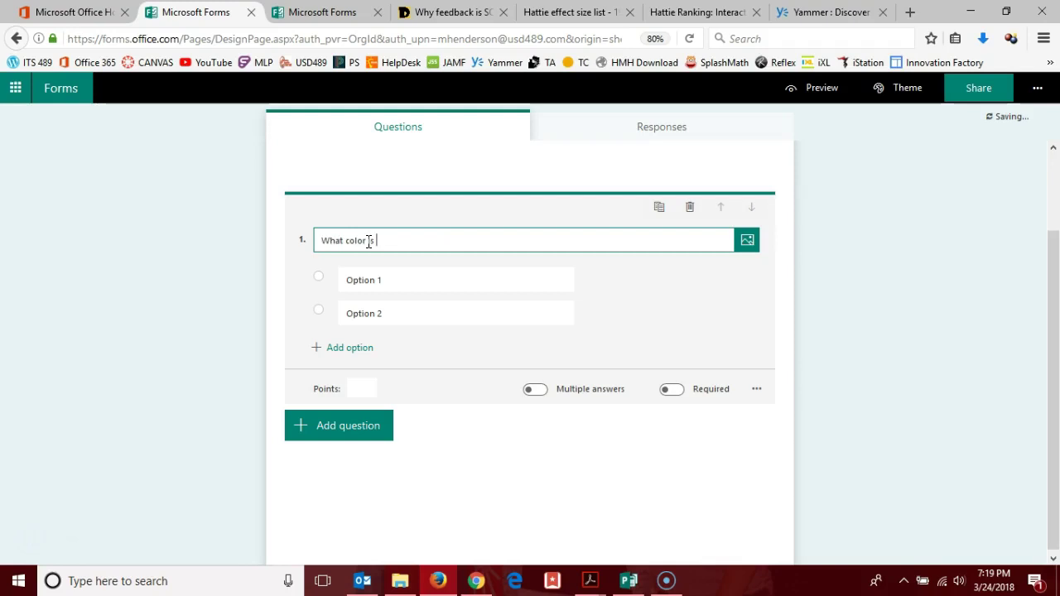
pyautogui.write(" George Washington's white ho")
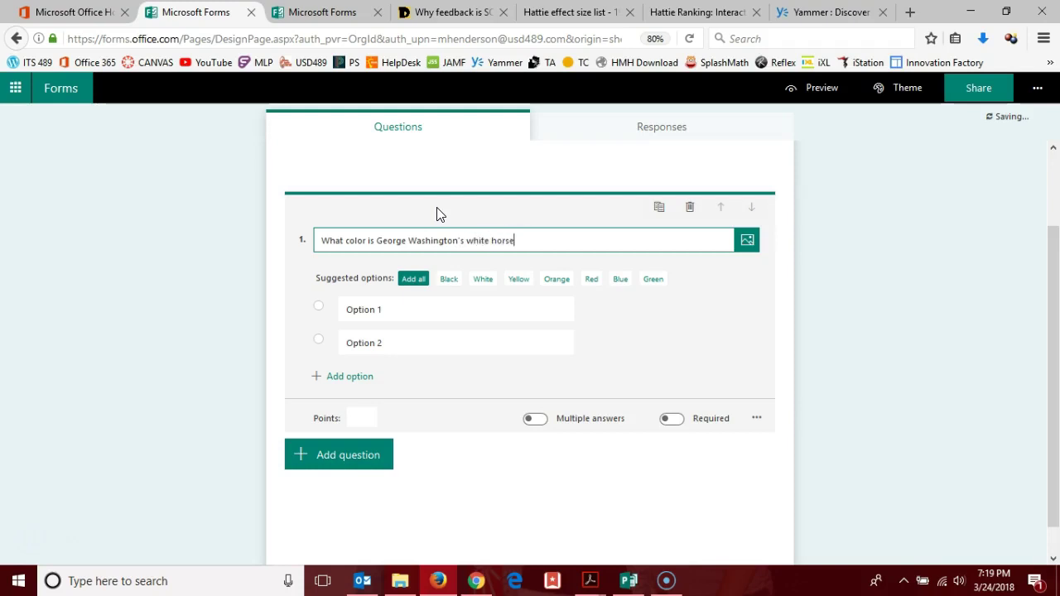
# Add all suggested colour options, then delete Green, Blue and Red.
pyautogui.click(412, 282)
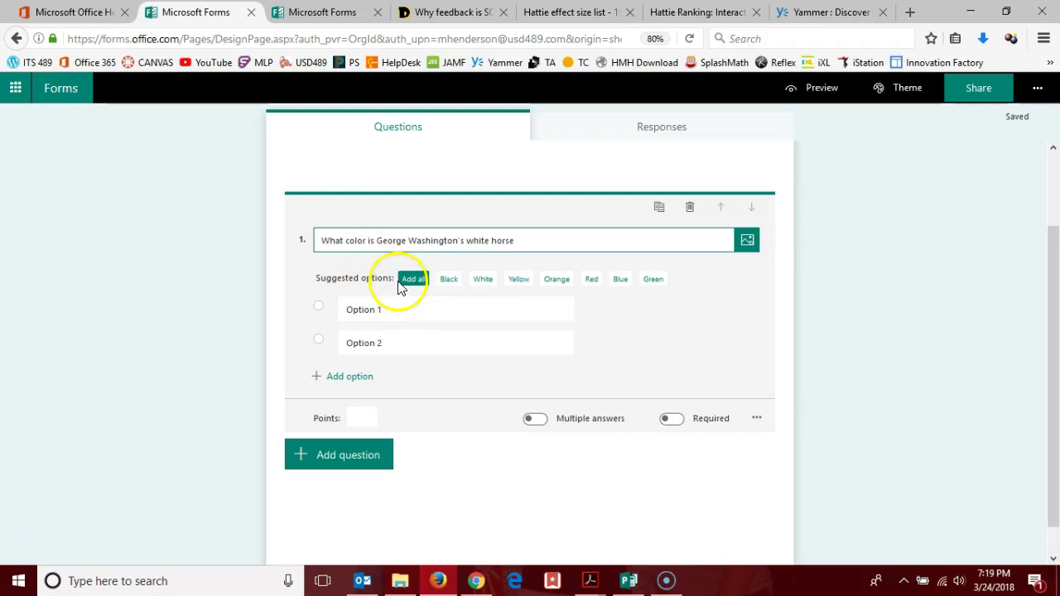
pyautogui.click(408, 281)
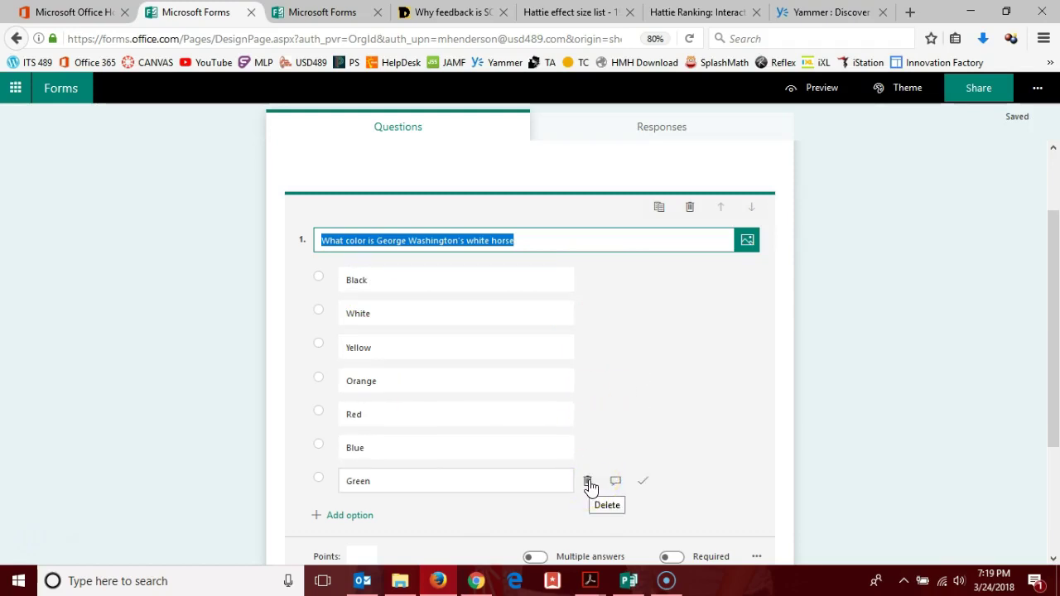
pyautogui.click(588, 483)
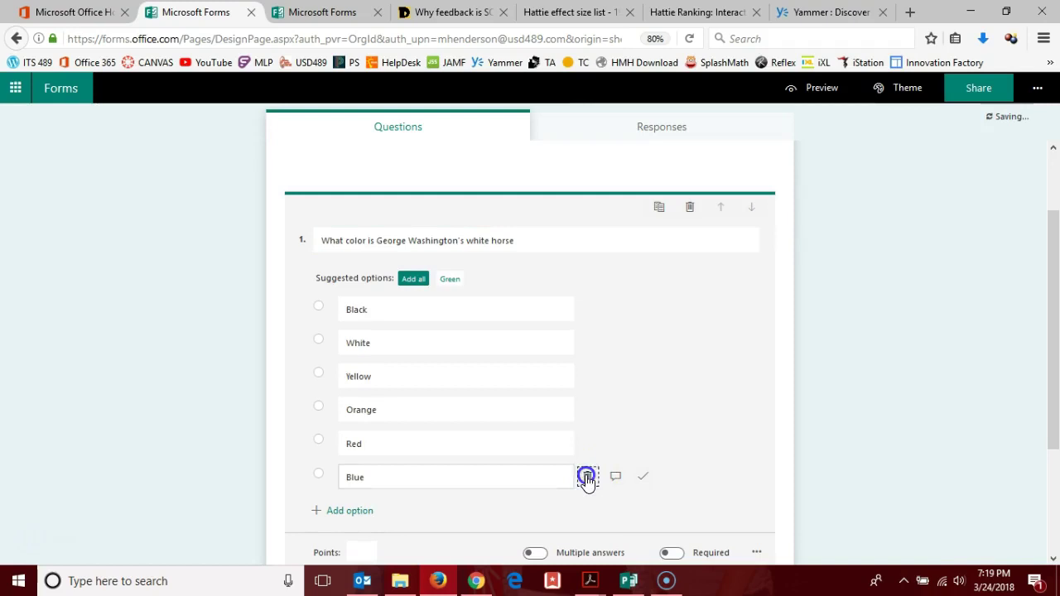
pyautogui.click(586, 478)
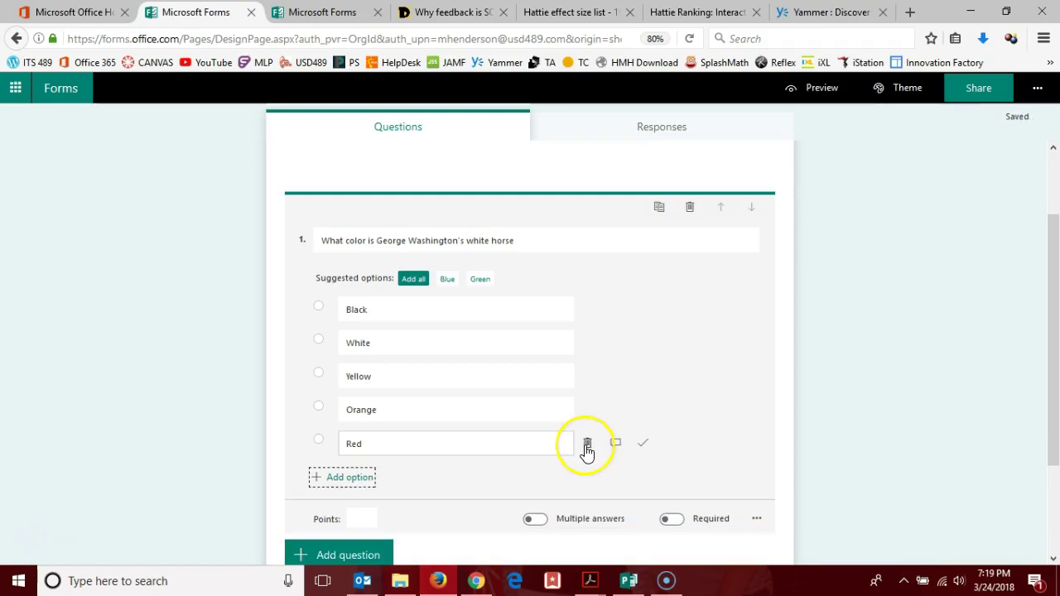
pyautogui.click(586, 449)
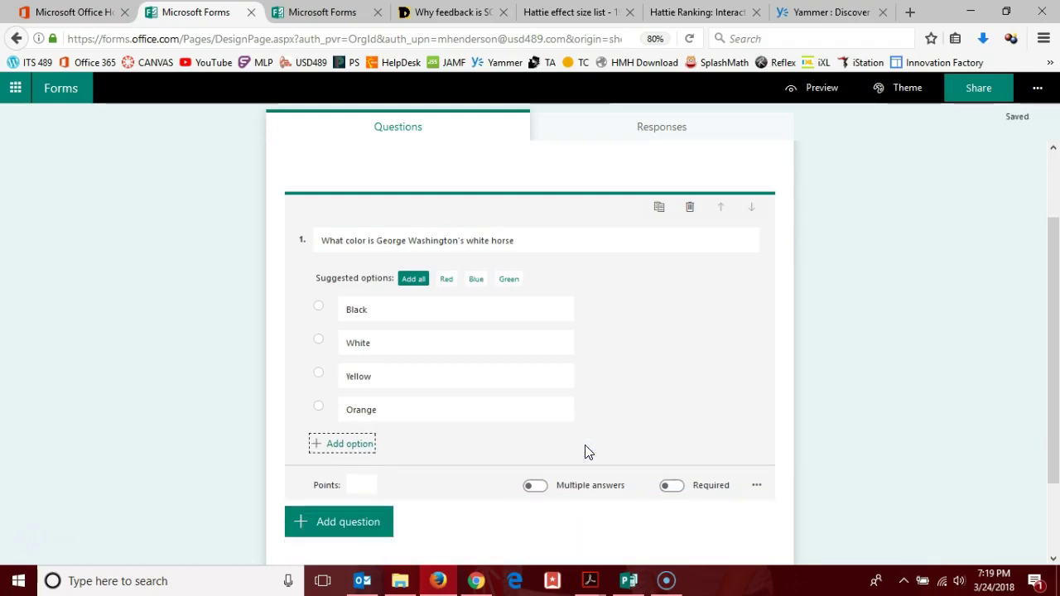
# Rename the Orange option to Paint and Yellow to Tan.
pyautogui.moveTo(587, 421)
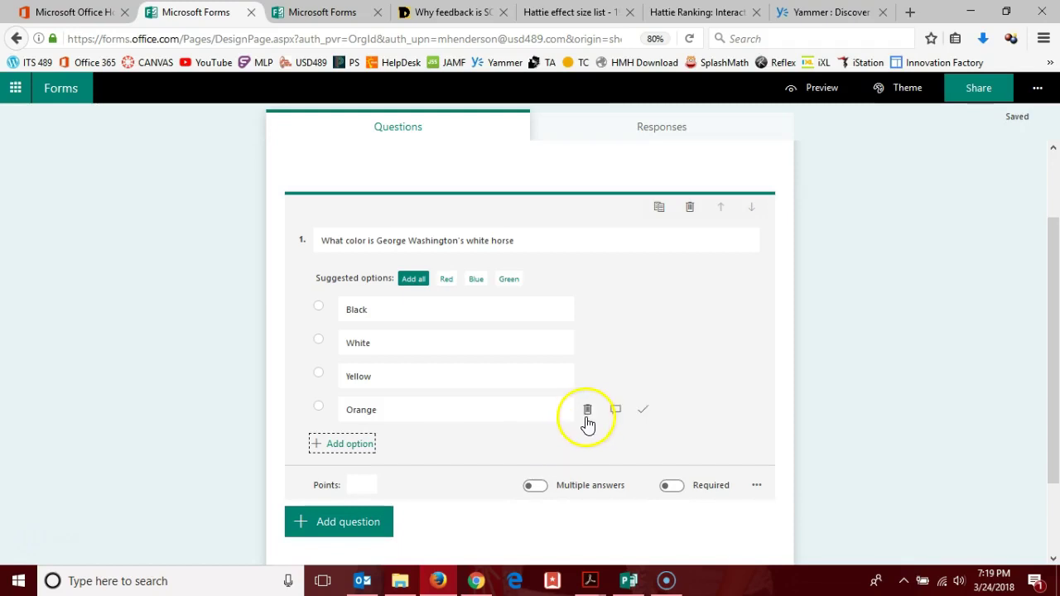
pyautogui.doubleClick(411, 413)
pyautogui.write('Paint')
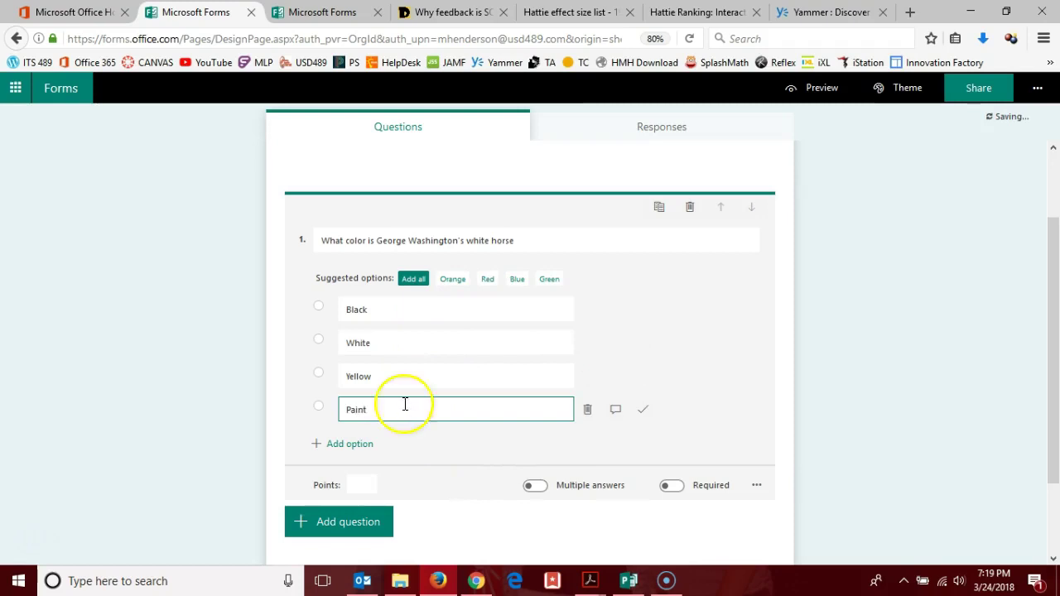
pyautogui.doubleClick(390, 375)
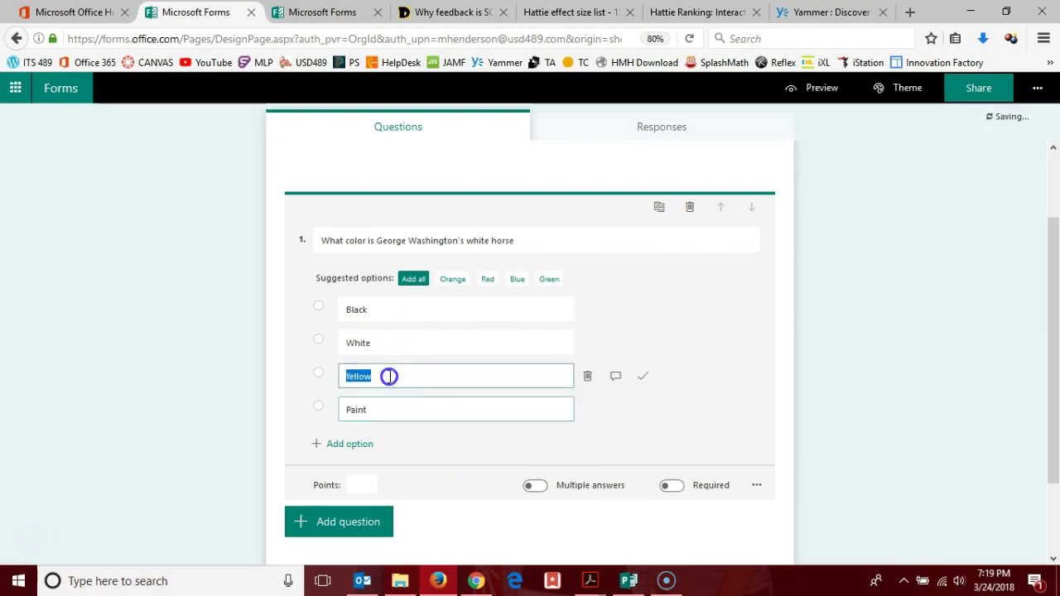
pyautogui.write('Tan')
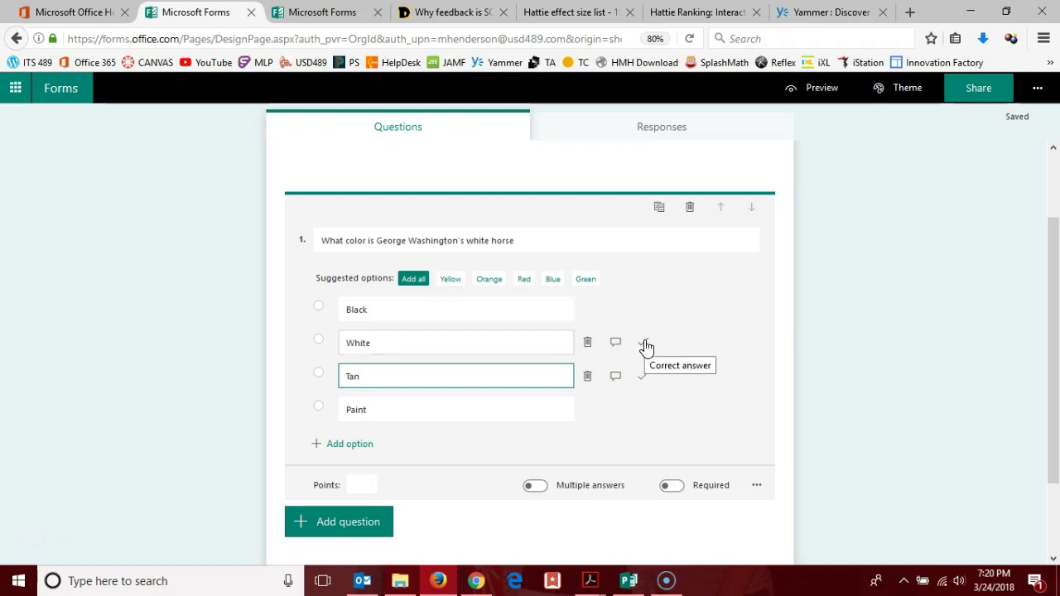
# Mark White as the correct answer and make question 1 worth 1 point.
pyautogui.click(646, 343)
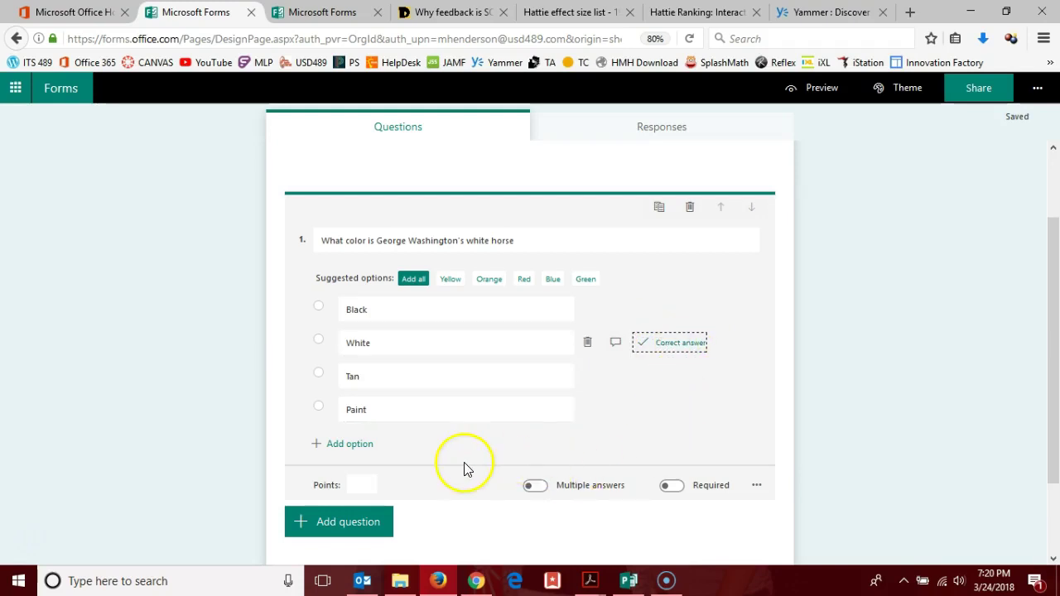
pyautogui.click(356, 483)
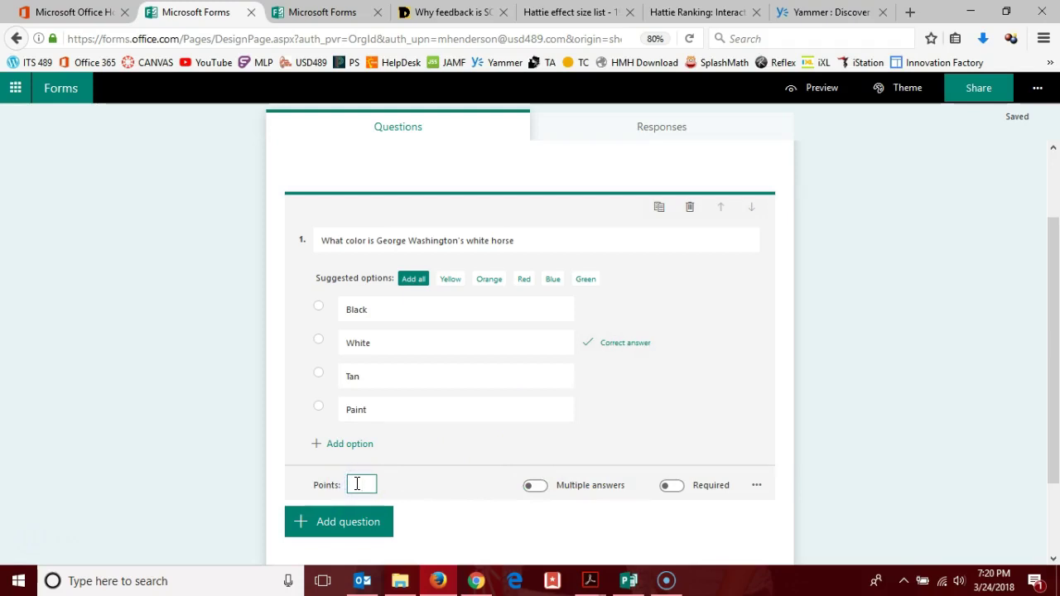
pyautogui.write('1')
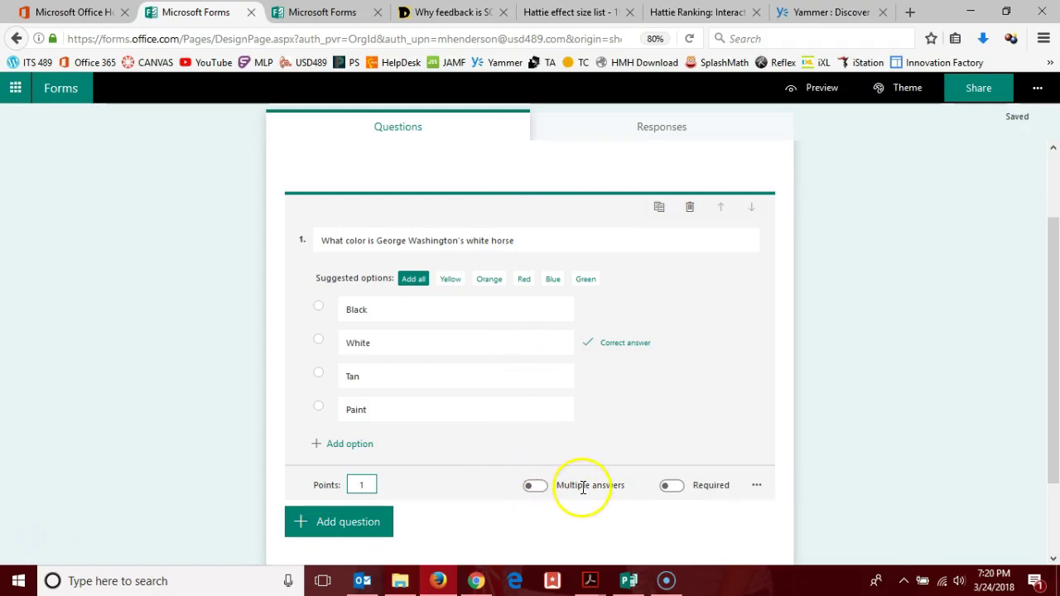
# Make question 1 required and turn on Shuffle options.
pyautogui.click(672, 488)
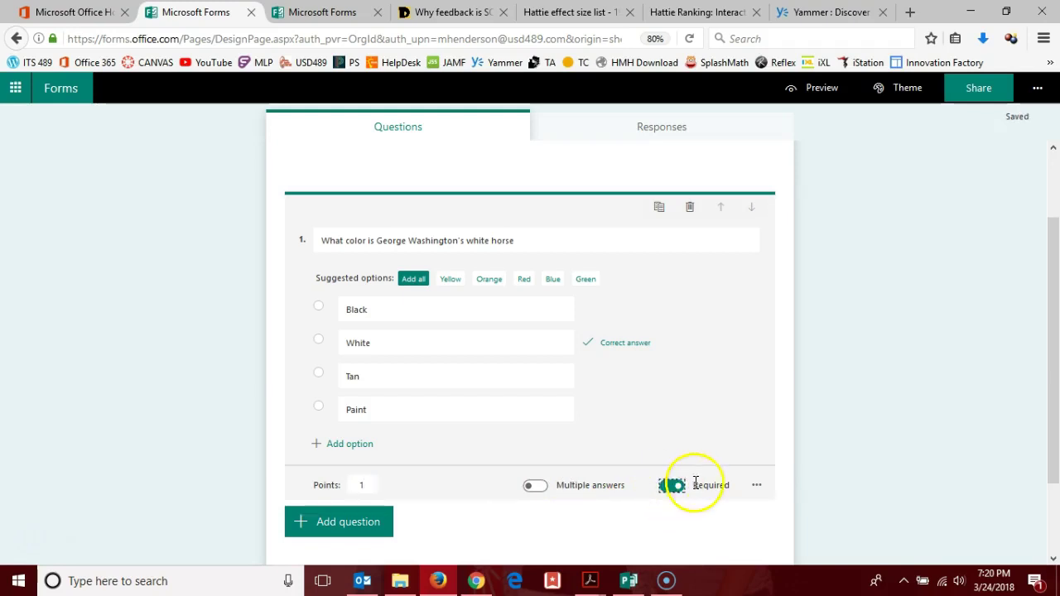
pyautogui.click(758, 493)
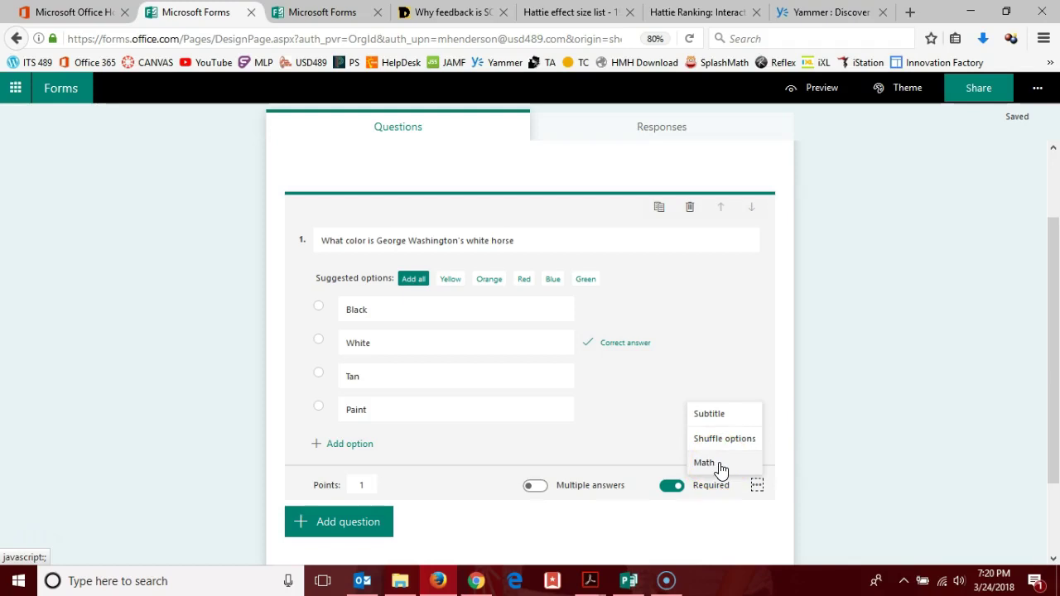
pyautogui.click(711, 445)
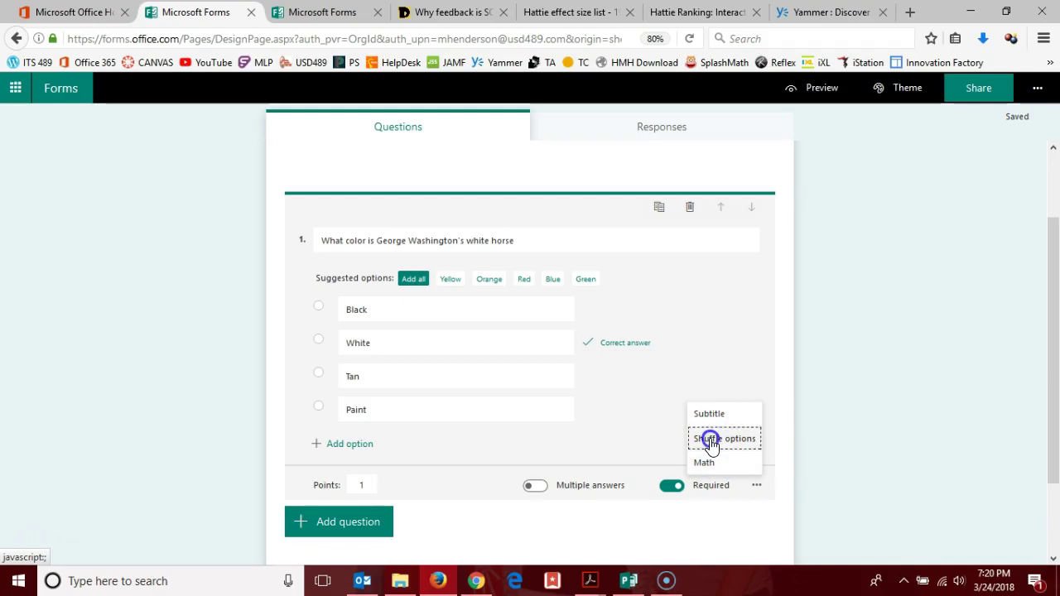
# Add a subtitle to question 1, then remove it again.
pyautogui.click(757, 486)
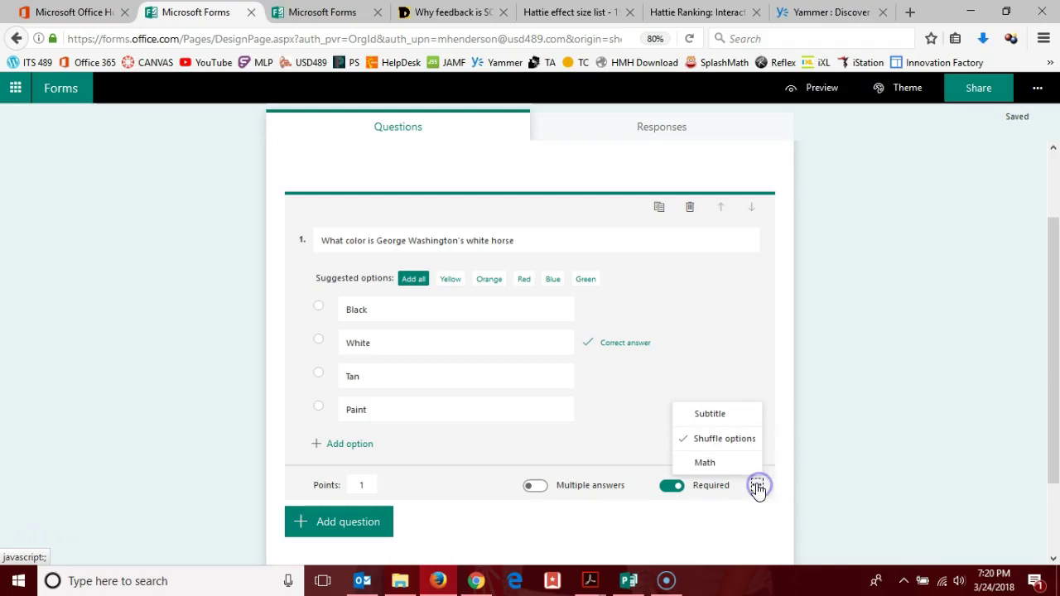
pyautogui.click(697, 418)
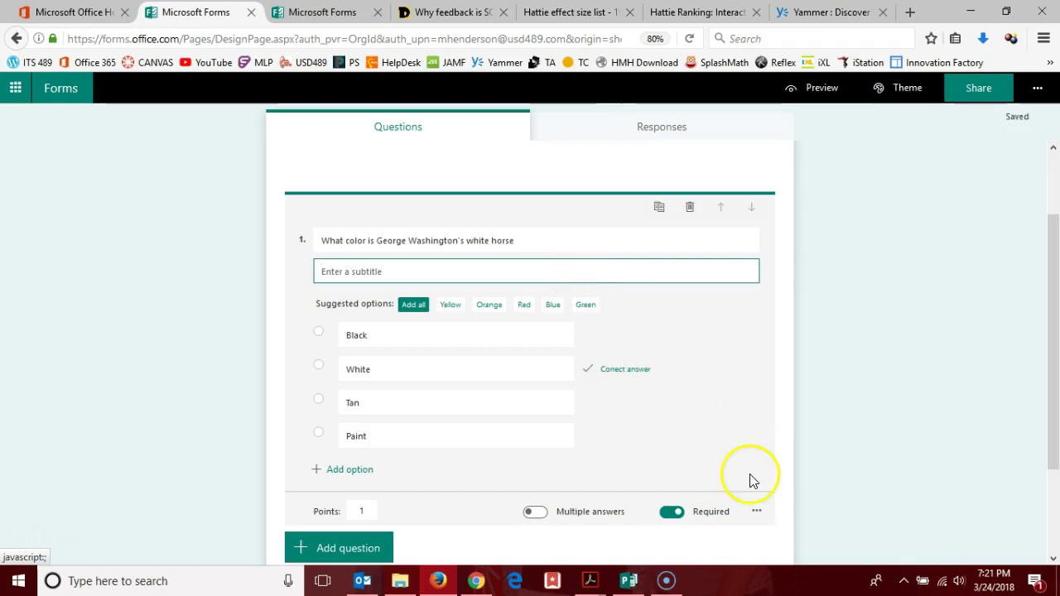
pyautogui.click(756, 511)
pyautogui.click(710, 439)
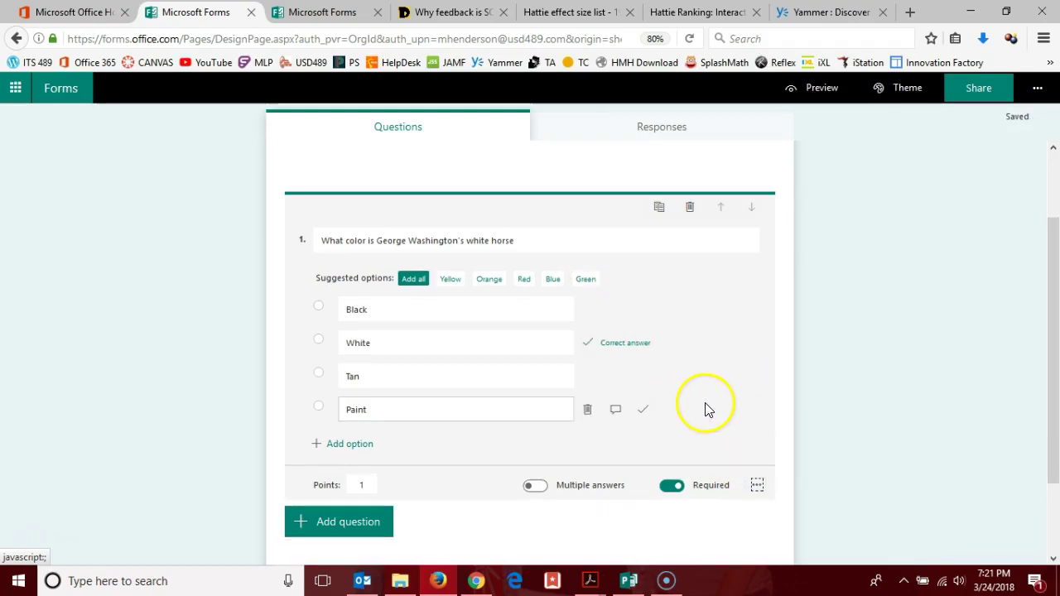
# Add Text question 2 reading 'What number comes after 8?'.
pyautogui.scroll(-2, 439, 497)
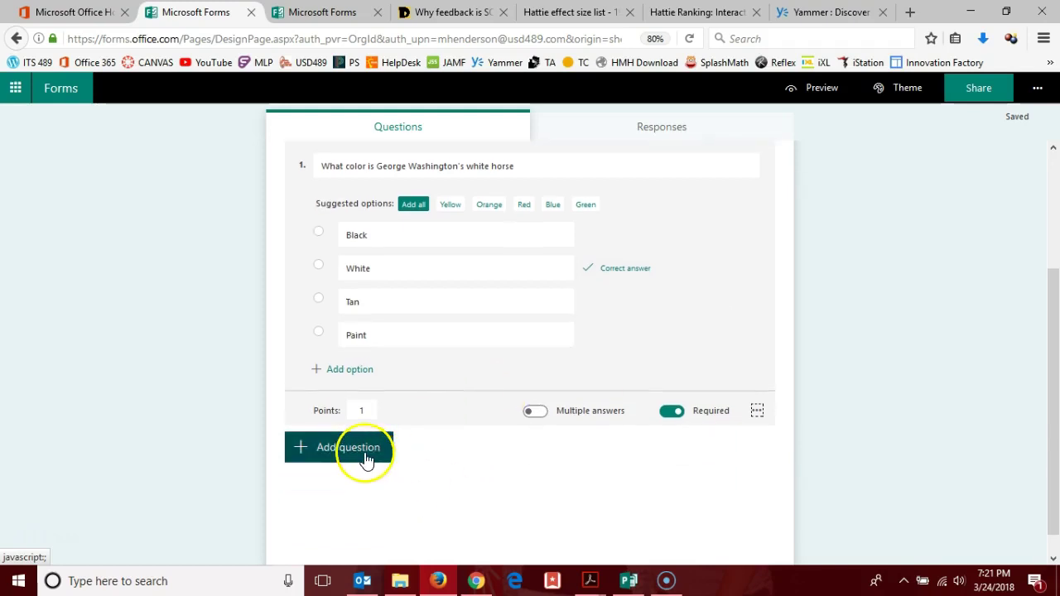
pyautogui.click(367, 457)
pyautogui.click(439, 452)
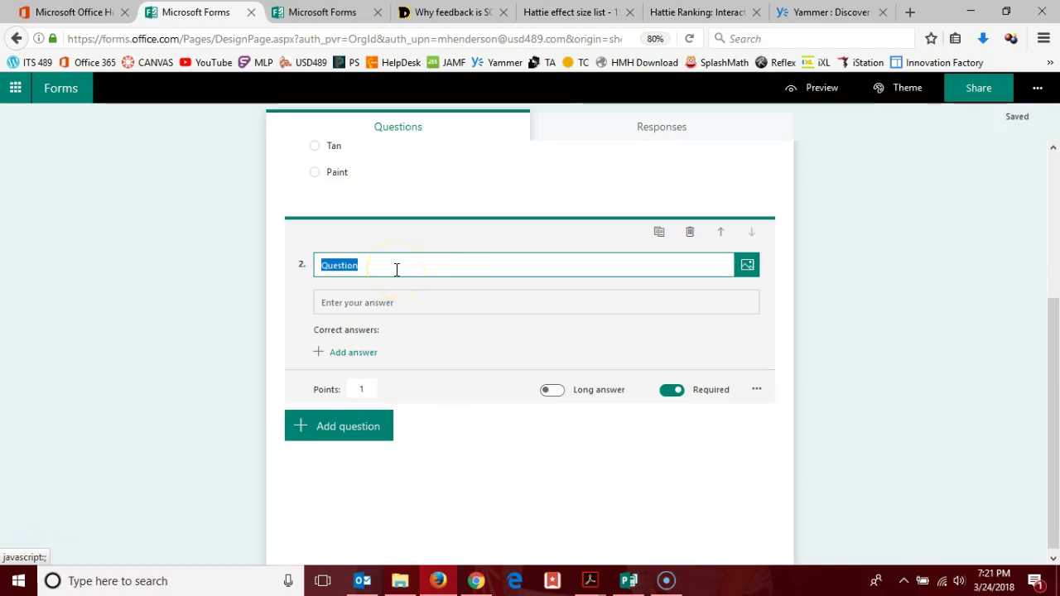
pyautogui.write('What number comes after 8')
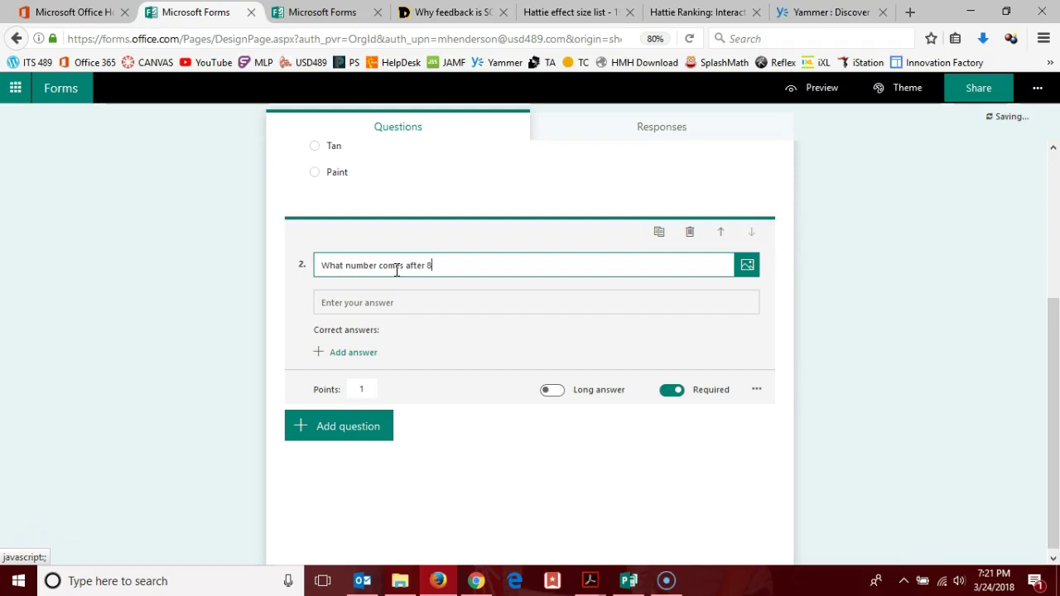
pyautogui.click(390, 301)
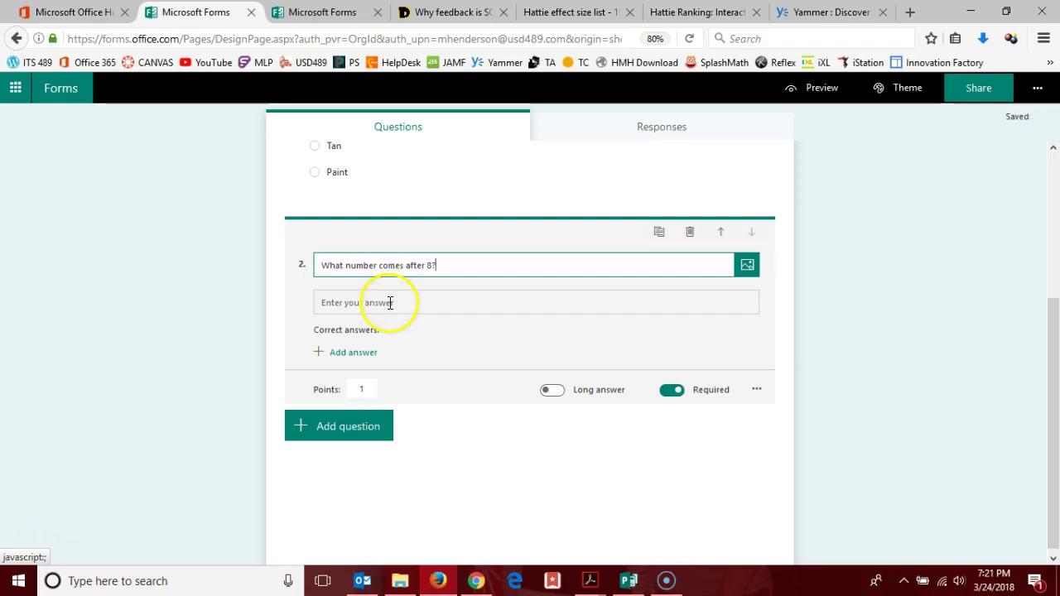
# Attach the math equation x + 8 = 12 beneath question 2.
pyautogui.click(757, 393)
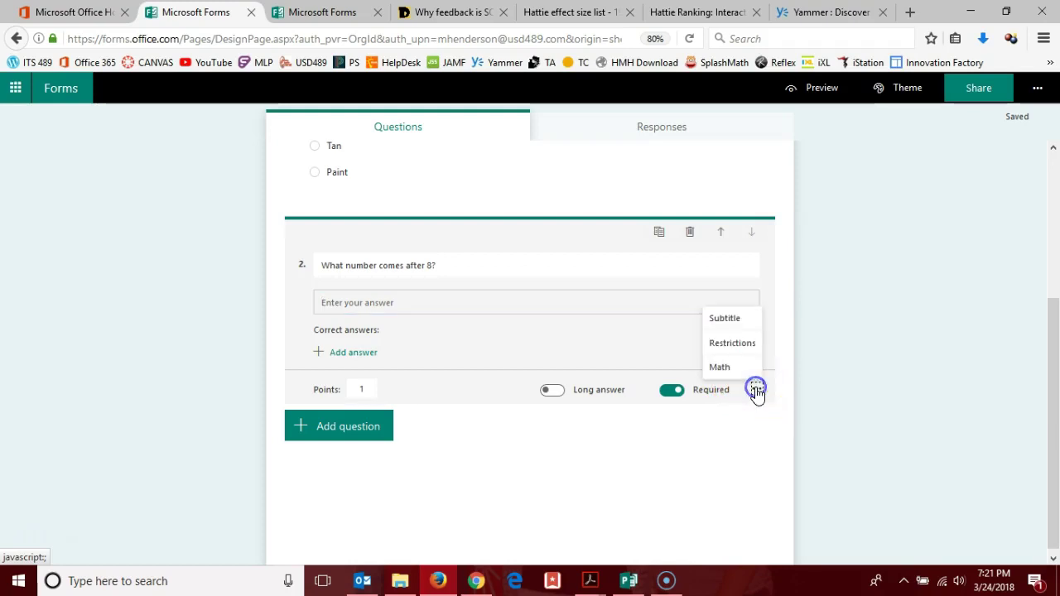
pyautogui.click(729, 368)
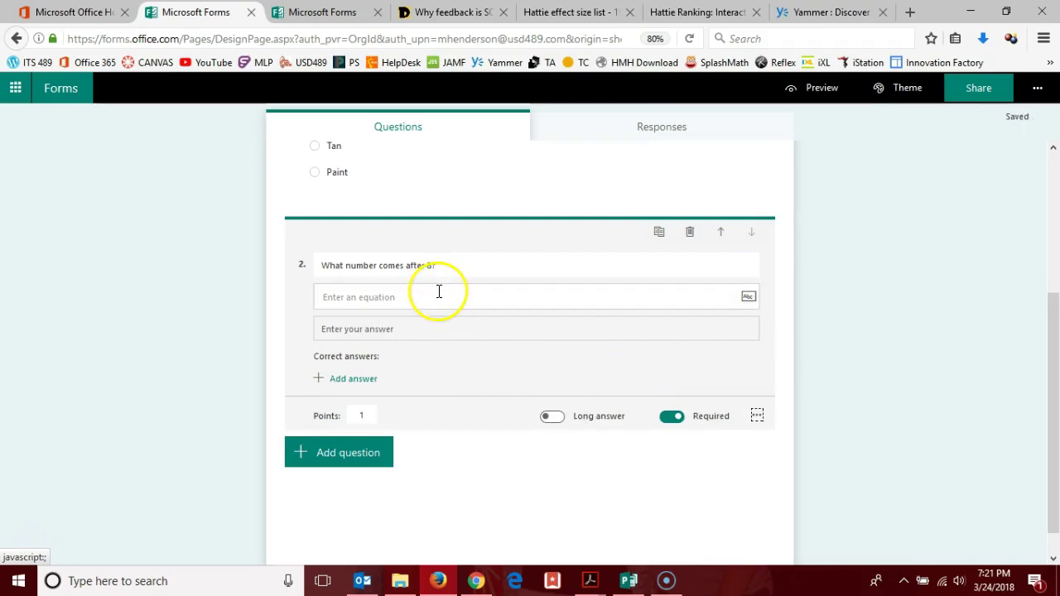
pyautogui.click(438, 290)
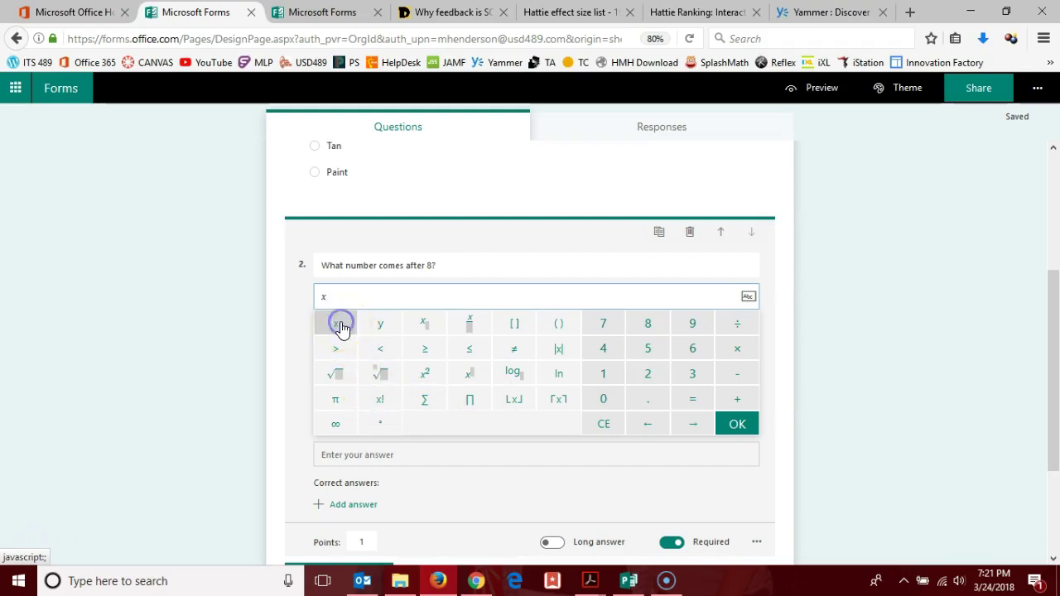
pyautogui.write('+ 8 = 12')
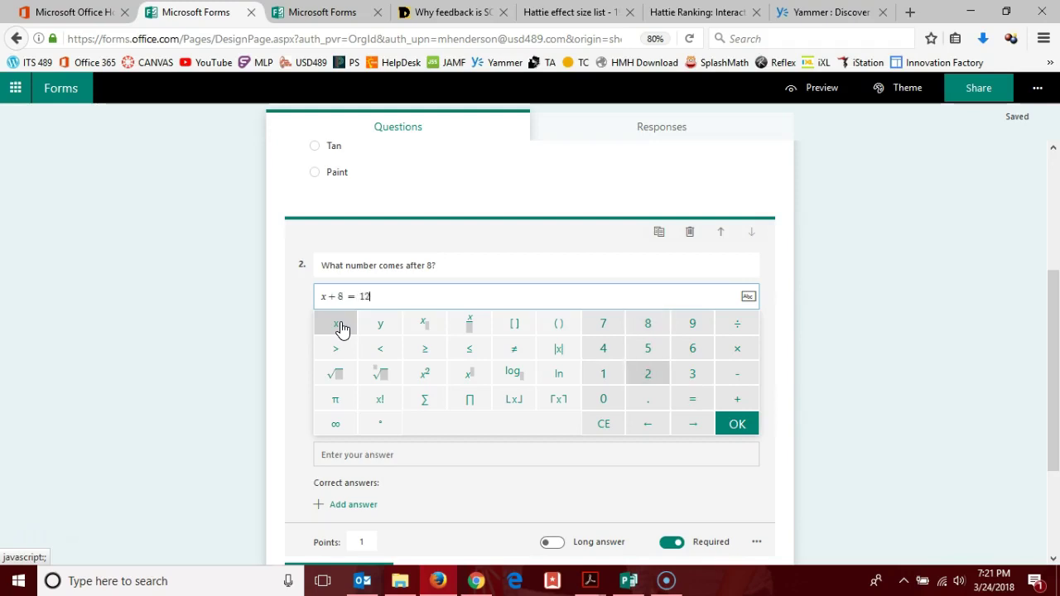
pyautogui.click(734, 429)
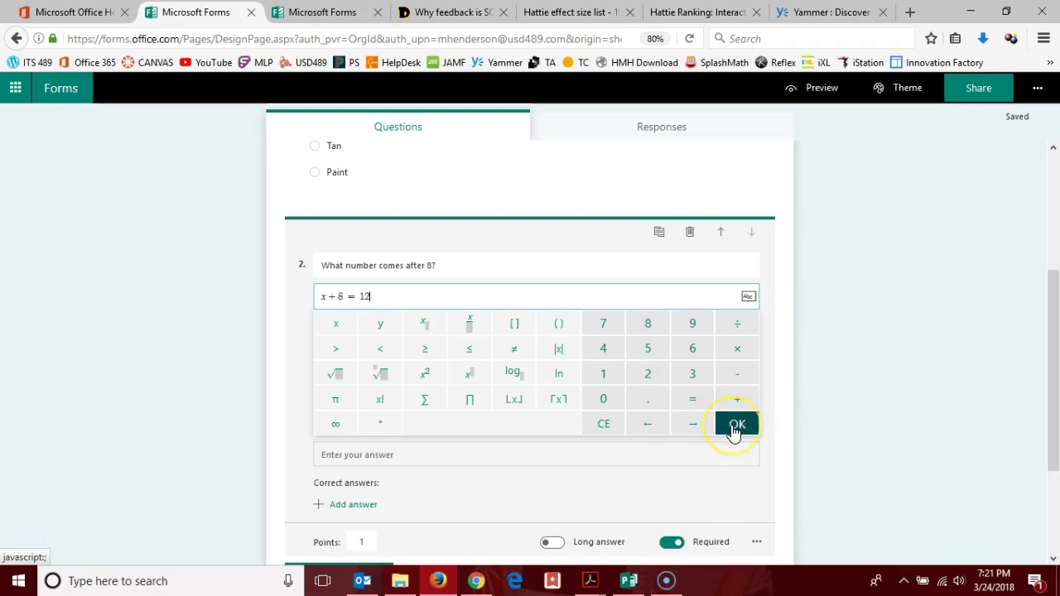
pyautogui.click(733, 429)
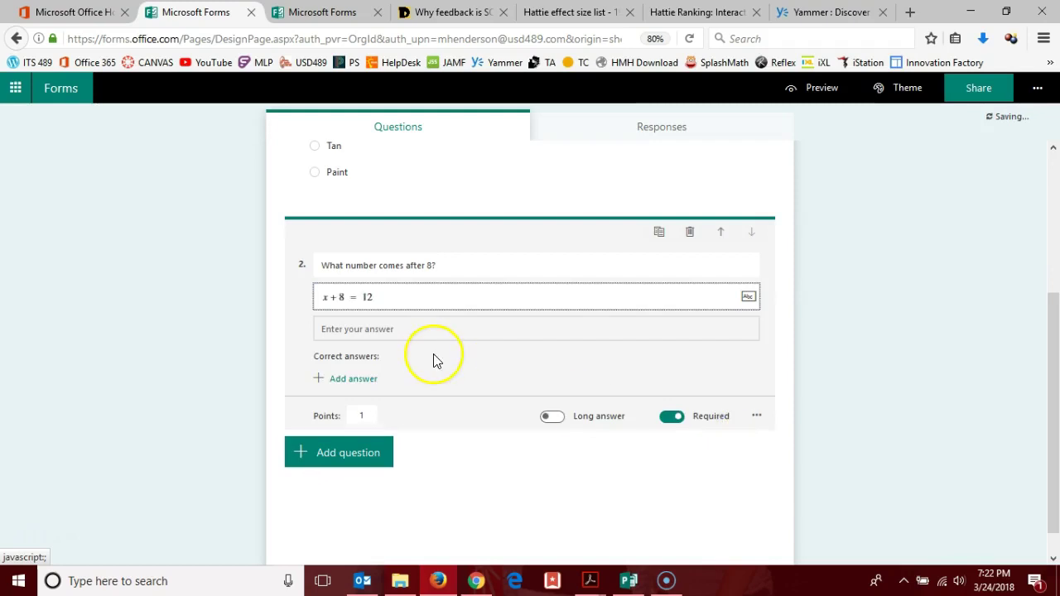
pyautogui.click(400, 329)
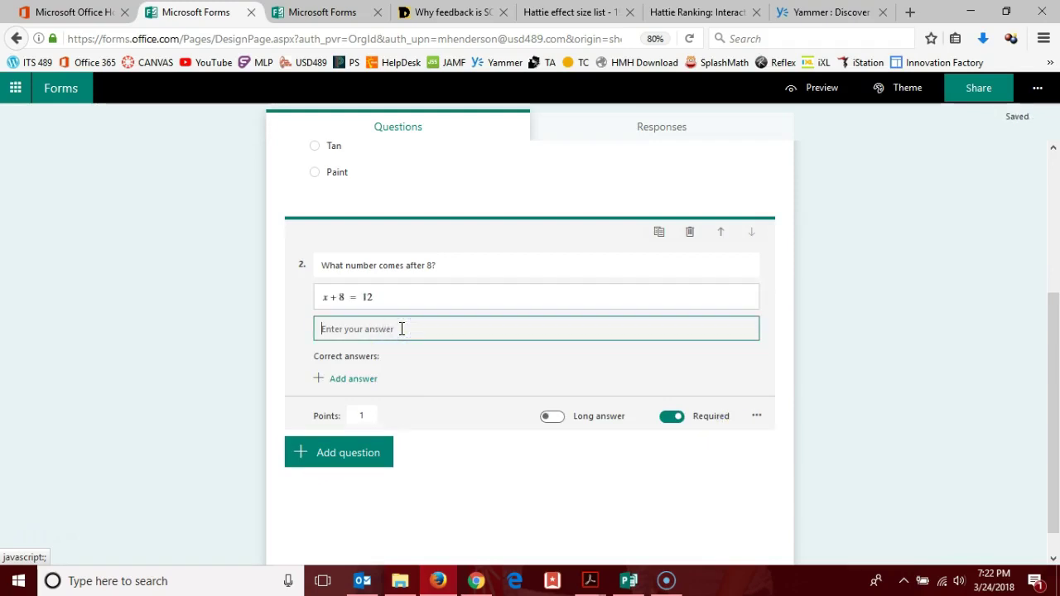
# Add 9 and 4 as correct answers for question 2.
pyautogui.click(351, 379)
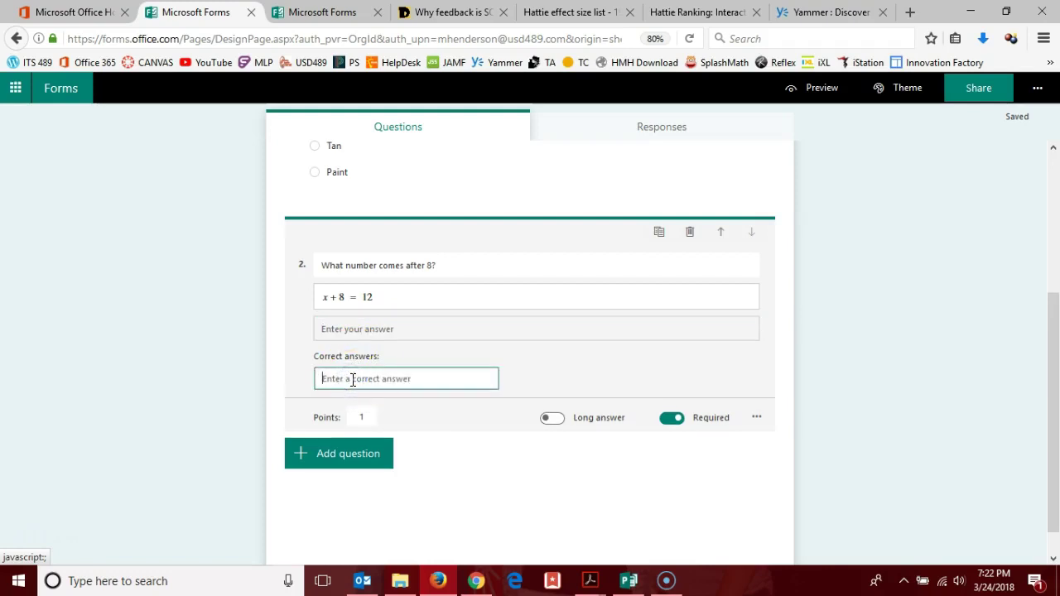
pyautogui.write('9')
pyautogui.click(505, 384)
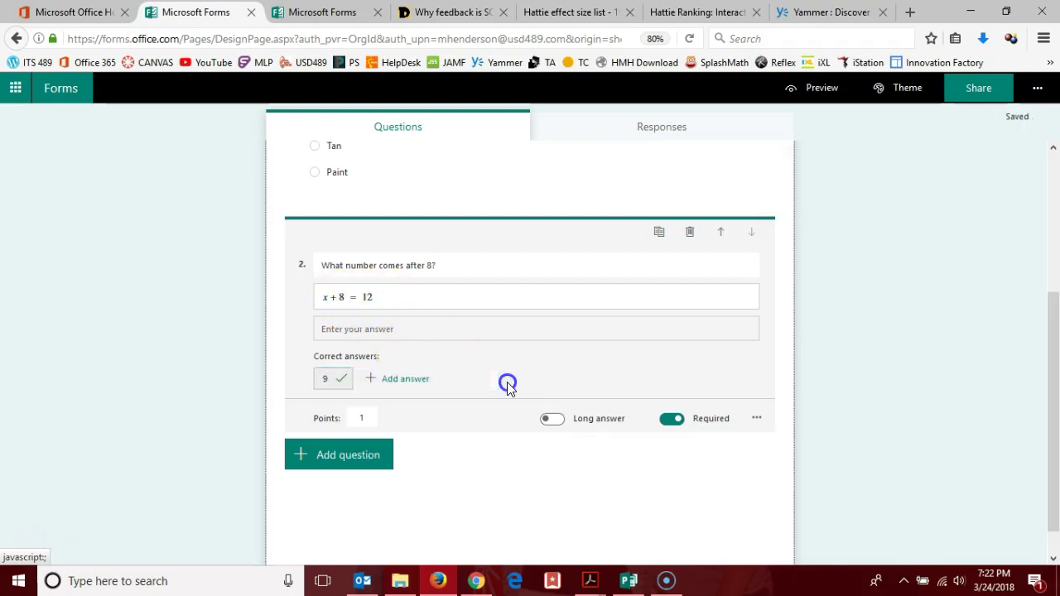
pyautogui.click(414, 383)
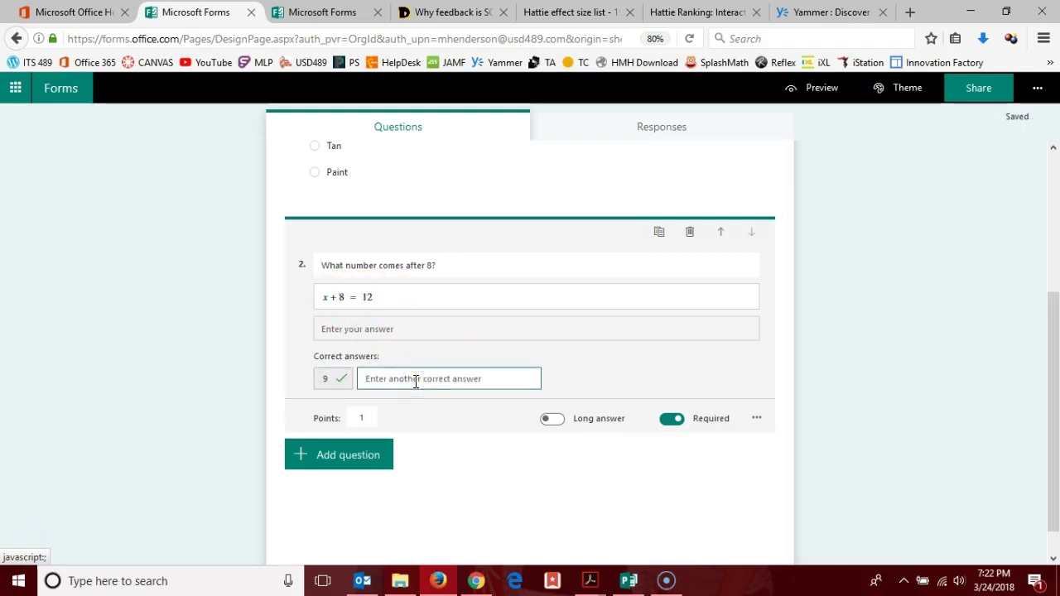
pyautogui.write('4')
pyautogui.click(549, 387)
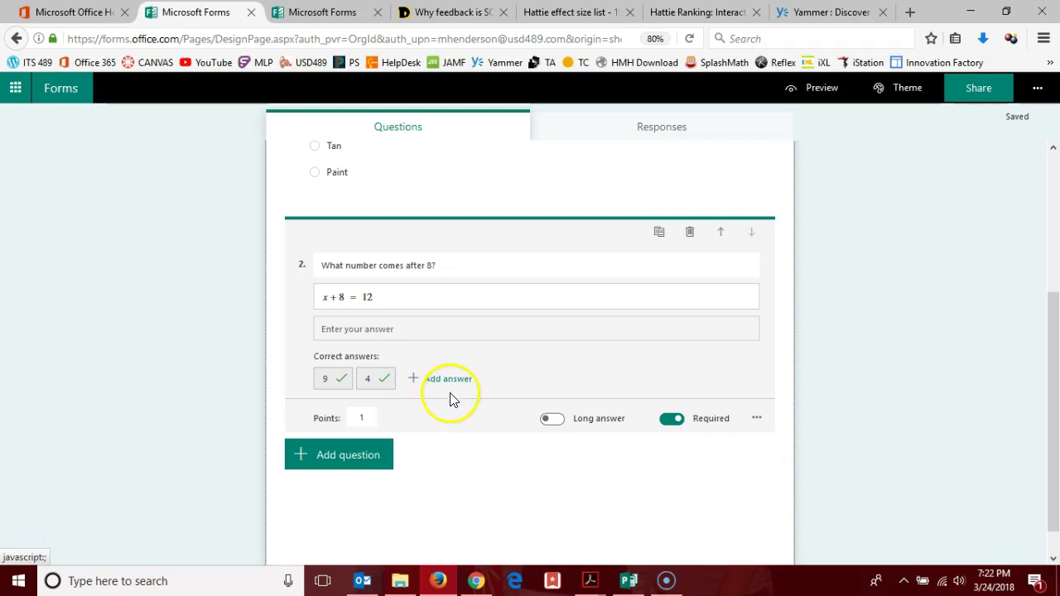
# Restrict question 2's responses to Number.
pyautogui.click(757, 418)
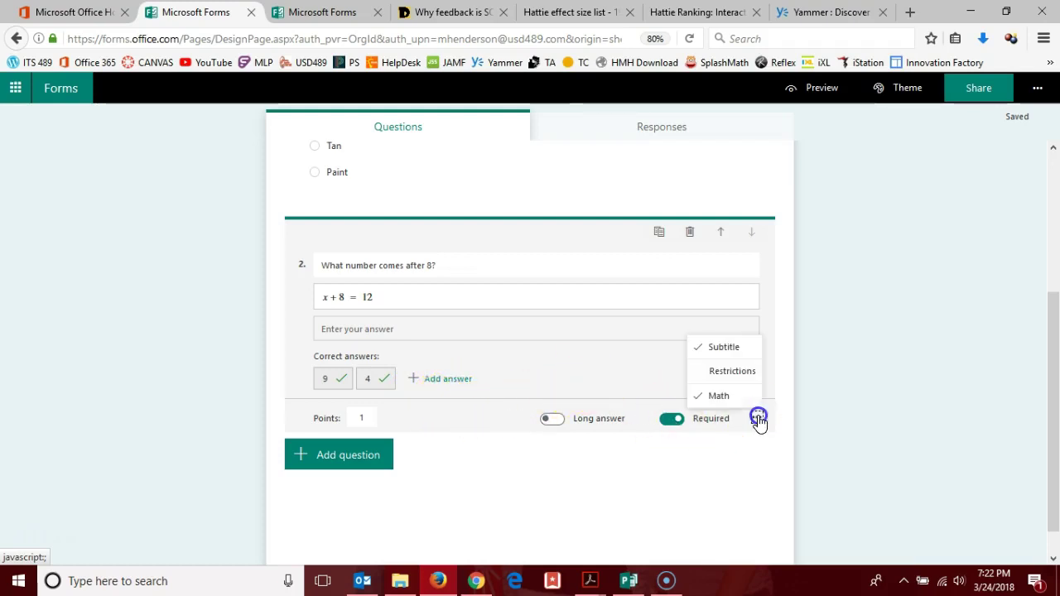
pyautogui.click(725, 374)
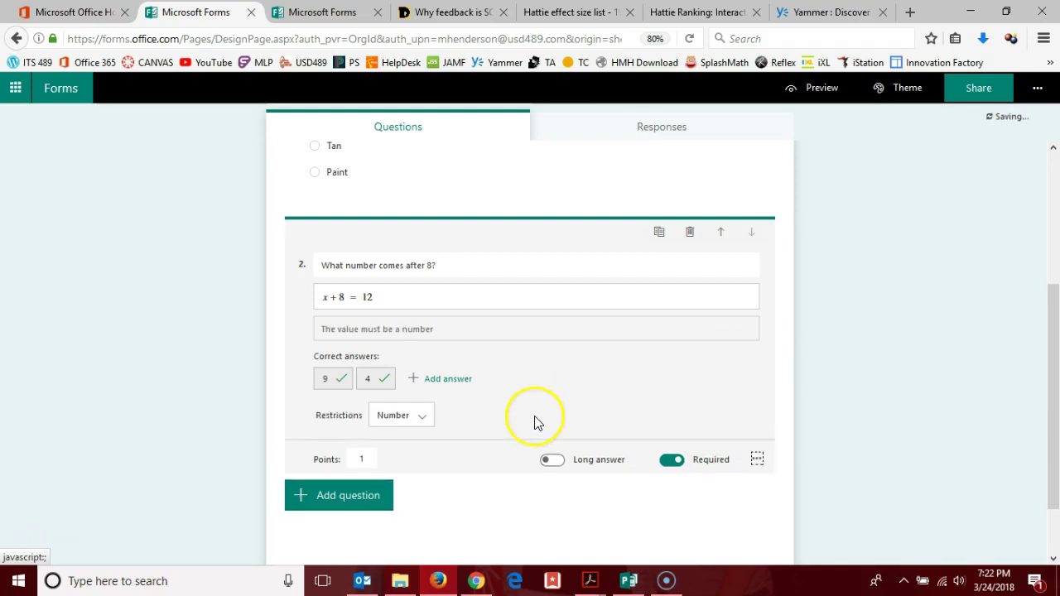
pyautogui.click(402, 416)
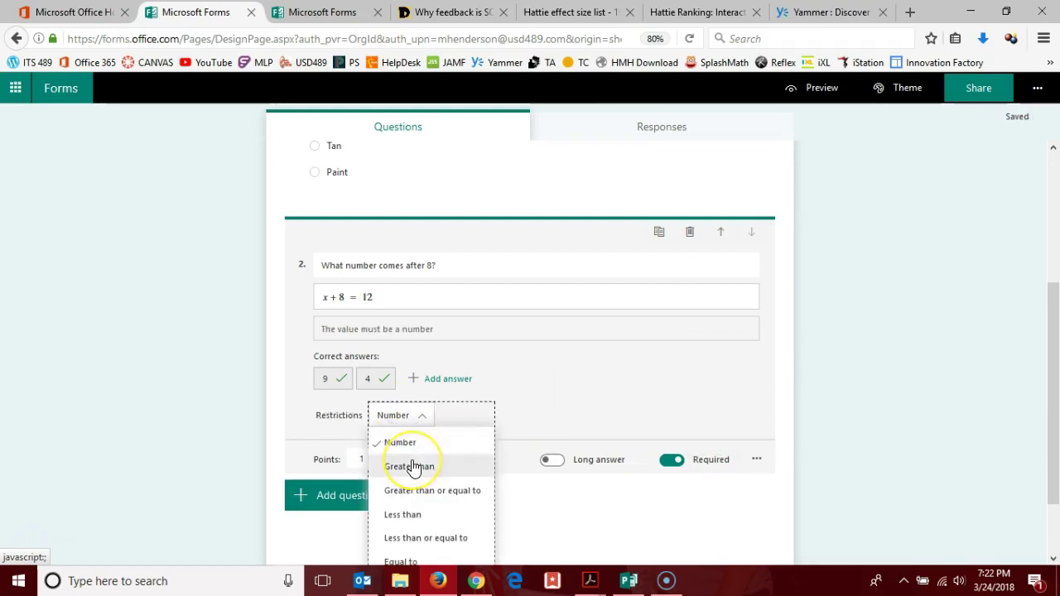
pyautogui.scroll(-2, 530, 435)
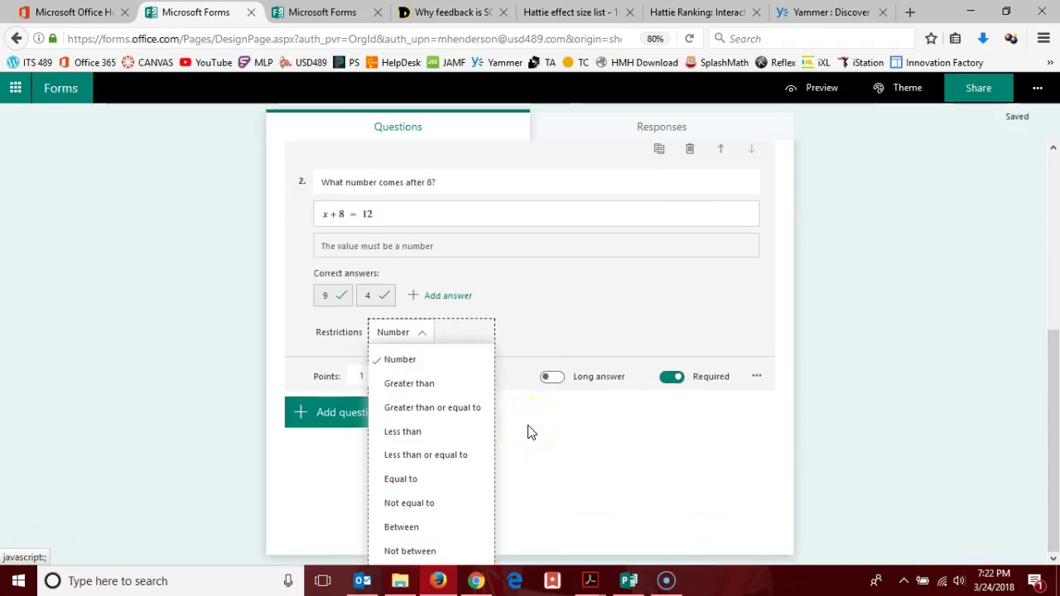
pyautogui.click(557, 344)
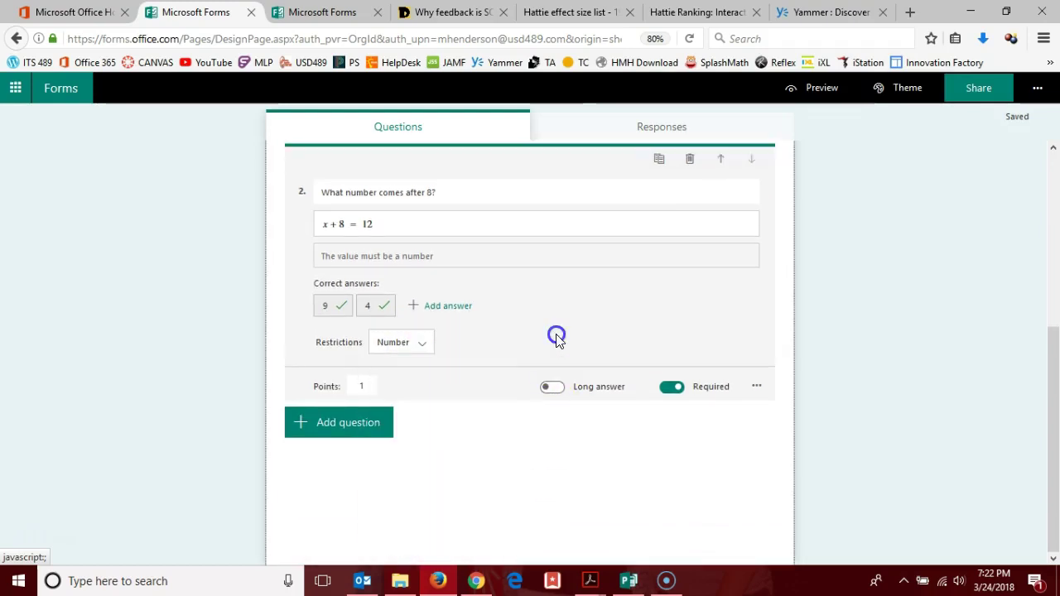
# Add a trial Ranking question, delete it with the trash icon, and begin another new question.
pyautogui.click(361, 427)
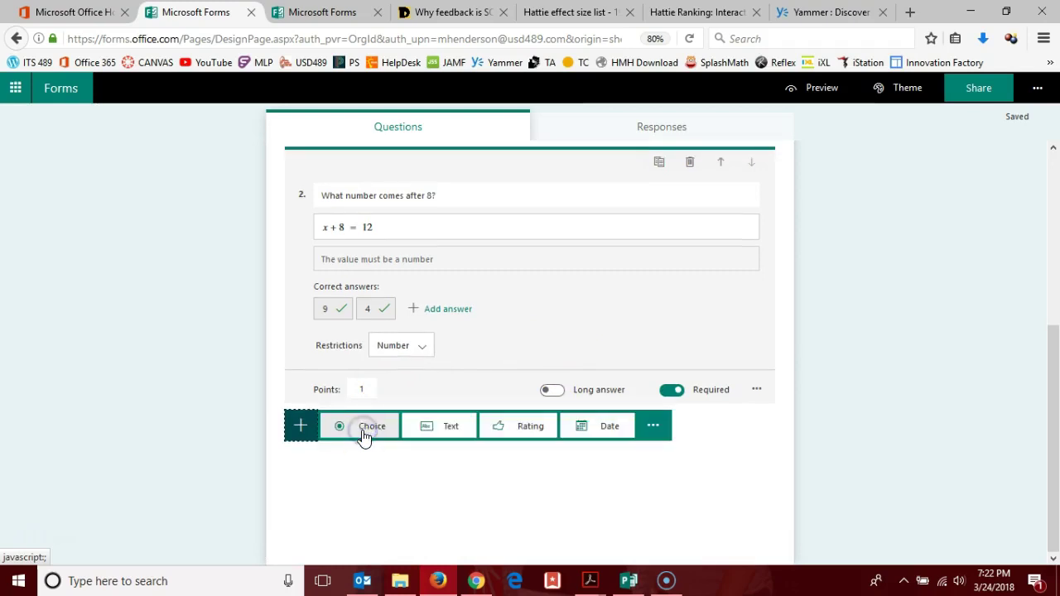
pyautogui.click(665, 430)
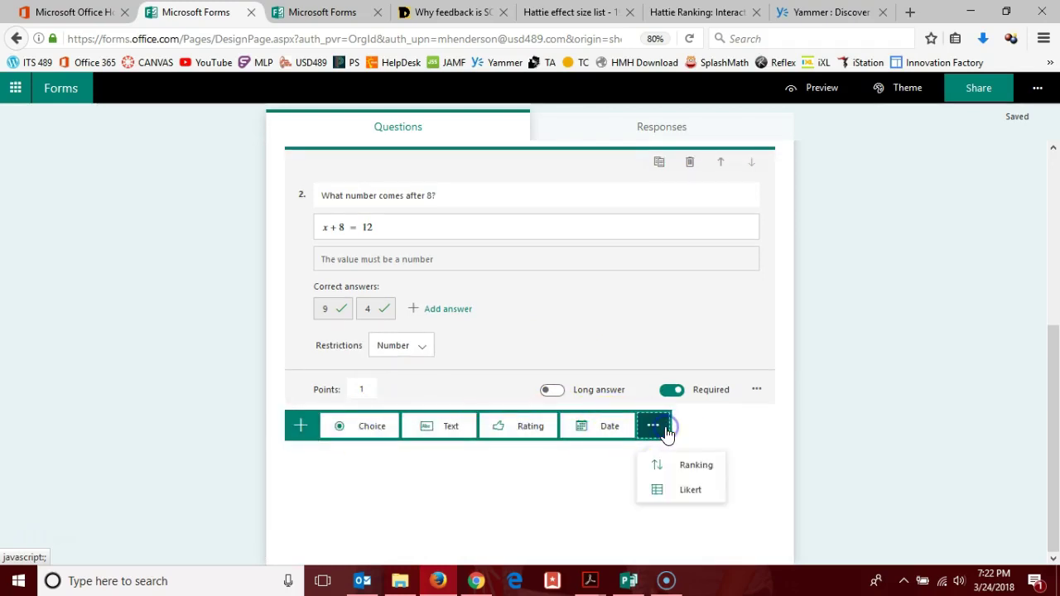
pyautogui.click(681, 468)
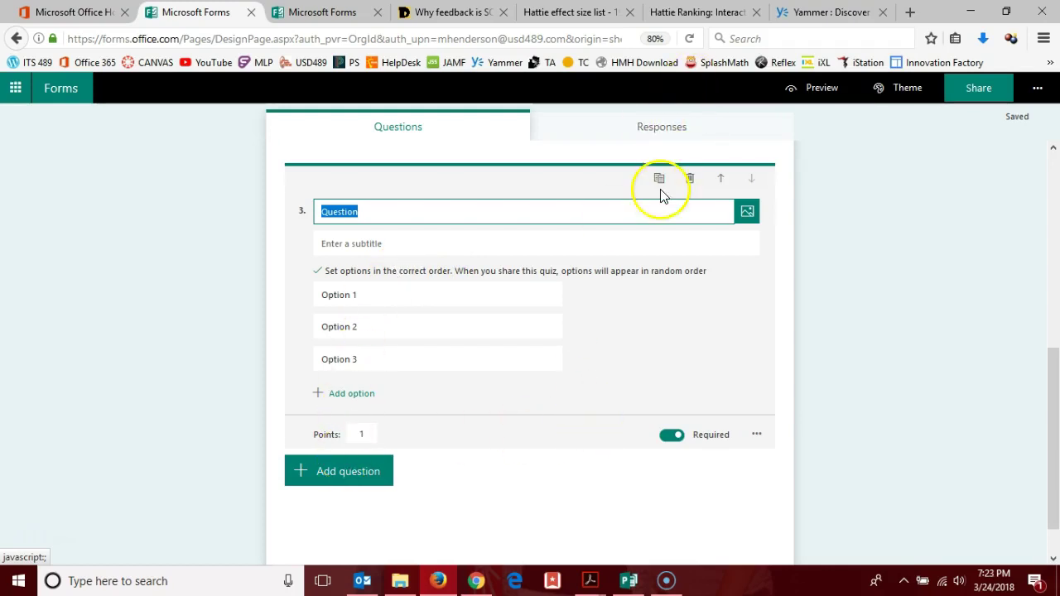
pyautogui.click(688, 180)
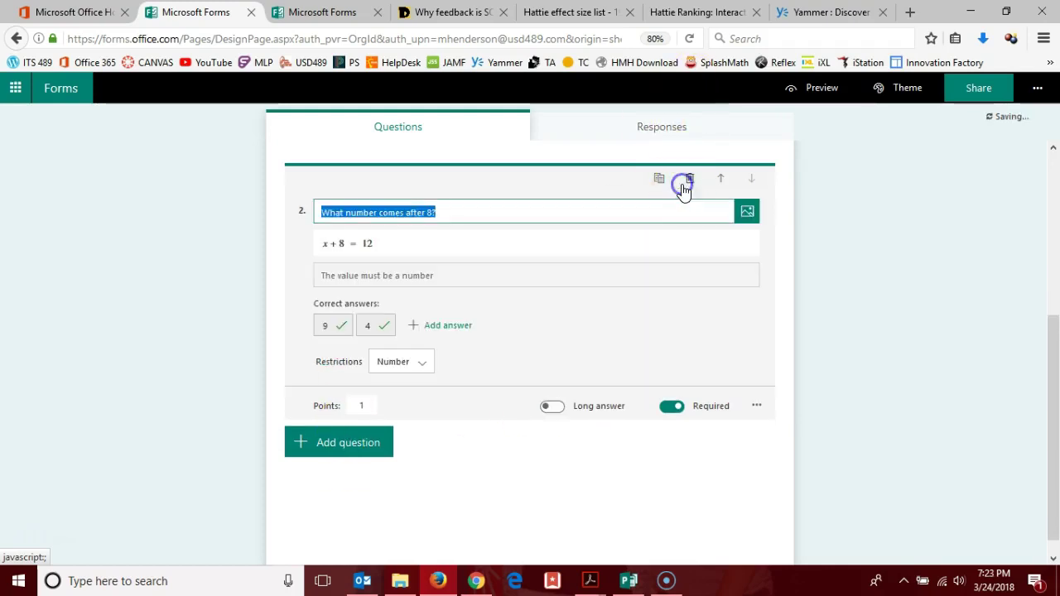
pyautogui.click(375, 444)
# Add a Likert question titled 'How do you feel about raspberry jello'.
pyautogui.click(653, 445)
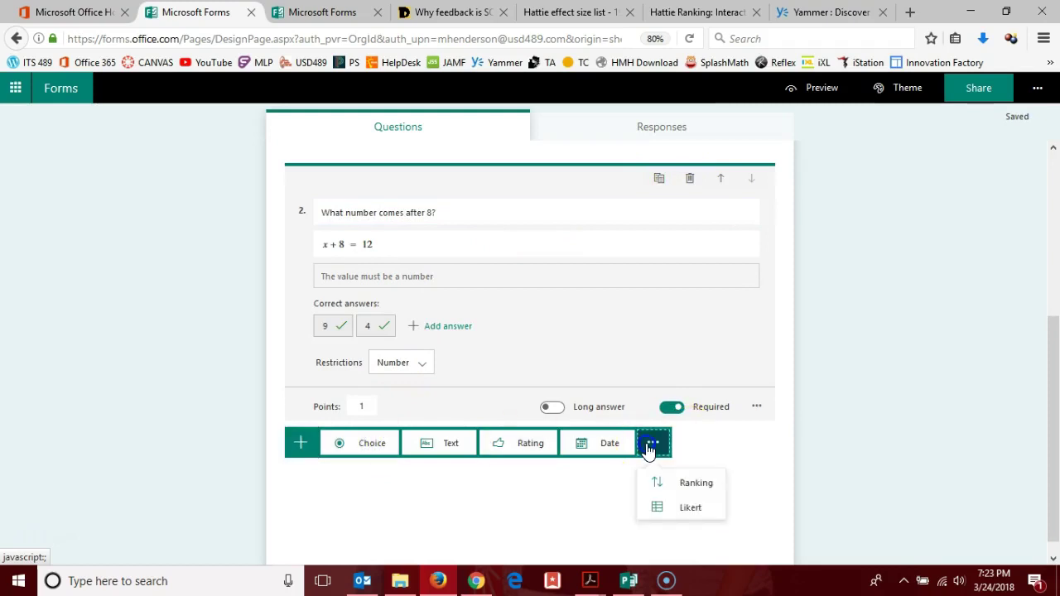
pyautogui.click(663, 508)
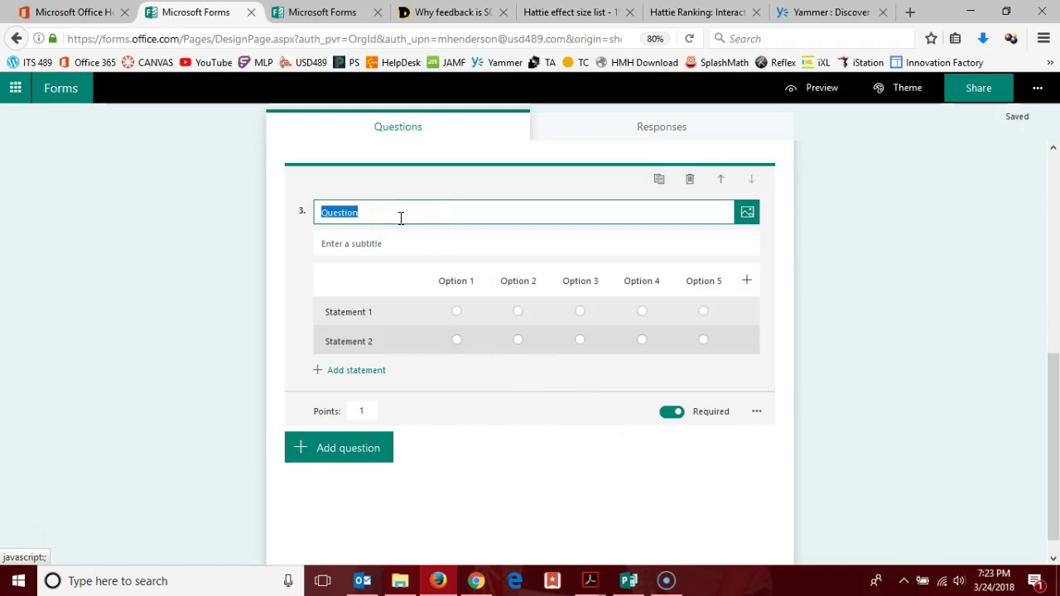
pyautogui.write('H')
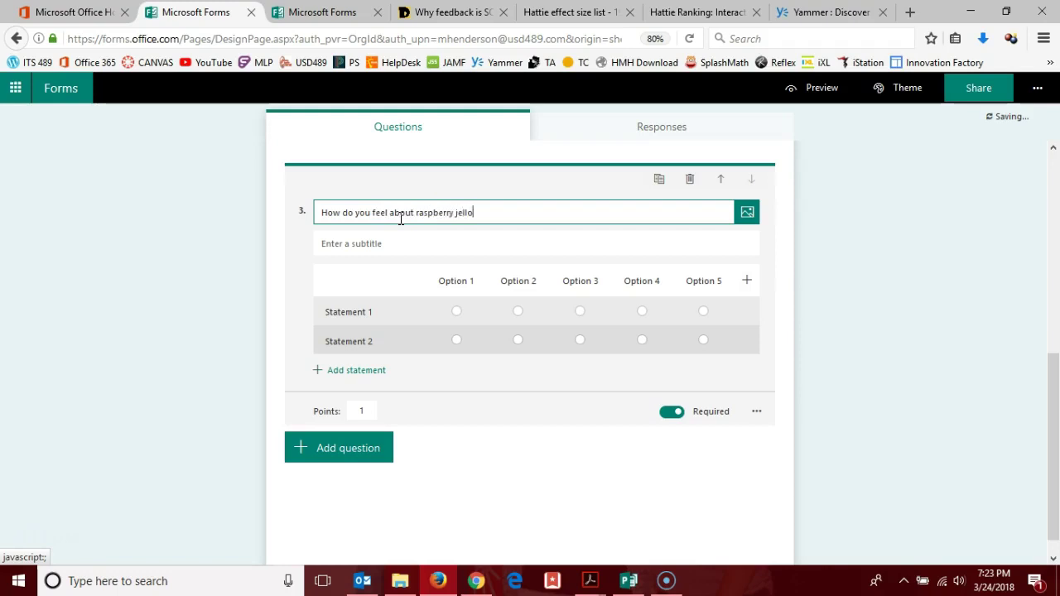
# Rename the Likert columns to love it, neutral and hate it, and delete Options 4 and 5.
pyautogui.click(445, 281)
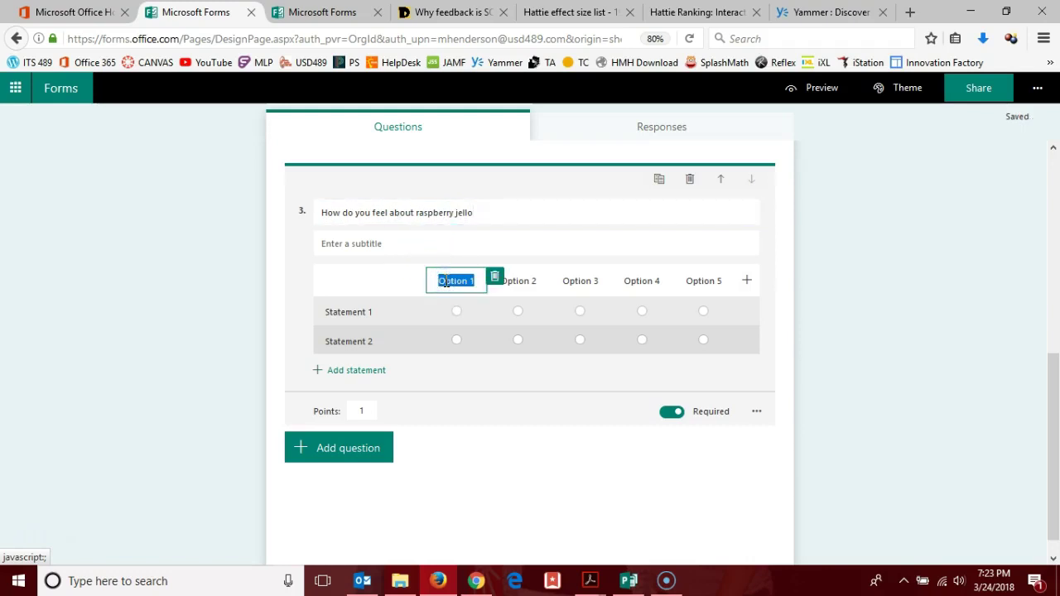
pyautogui.write('love it')
pyautogui.click(535, 285)
pyautogui.write('ne')
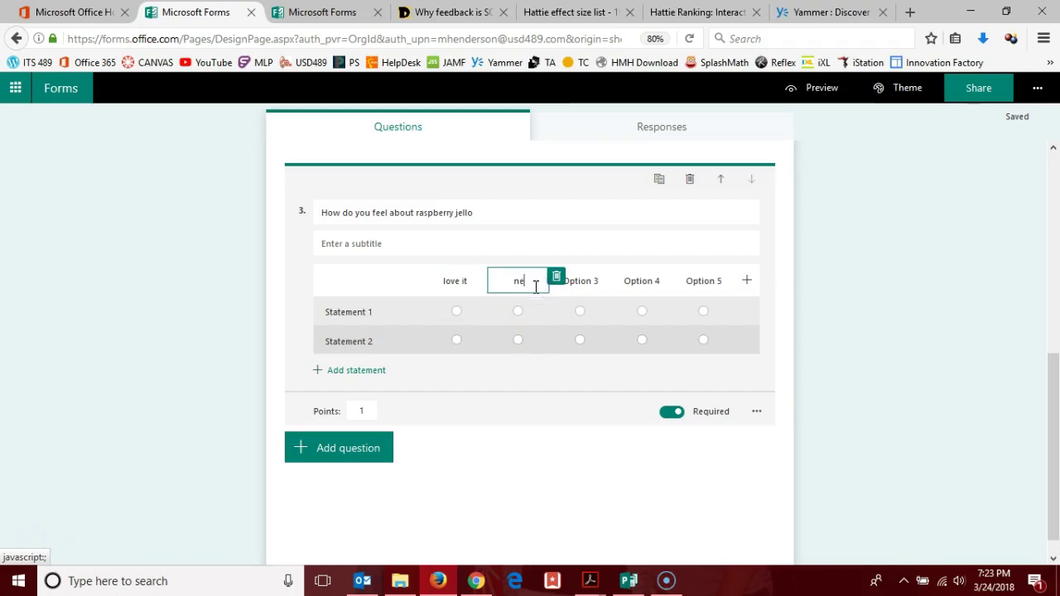
pyautogui.write('utral')
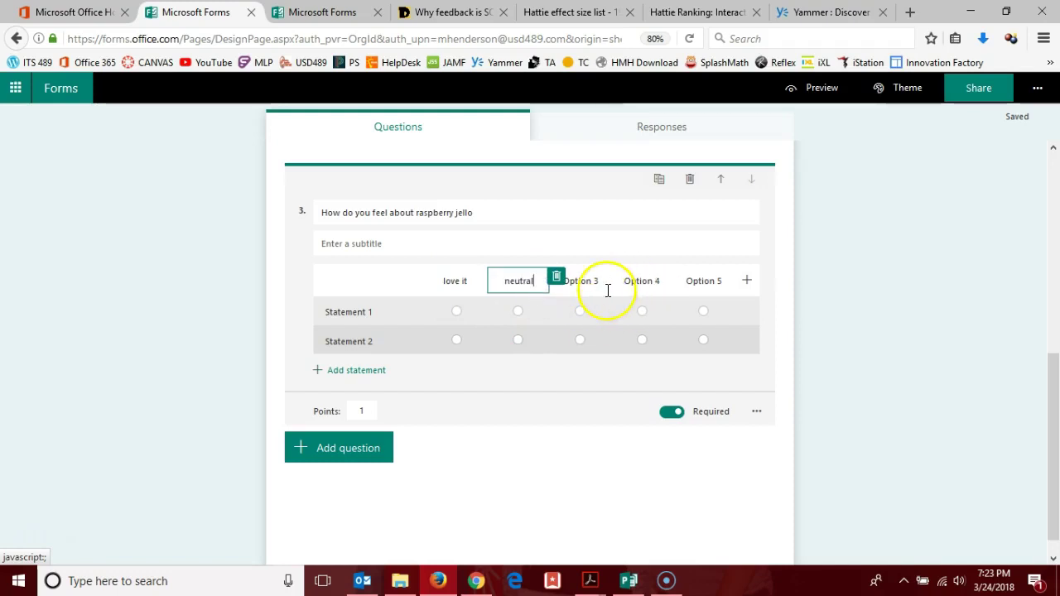
pyautogui.click(598, 285)
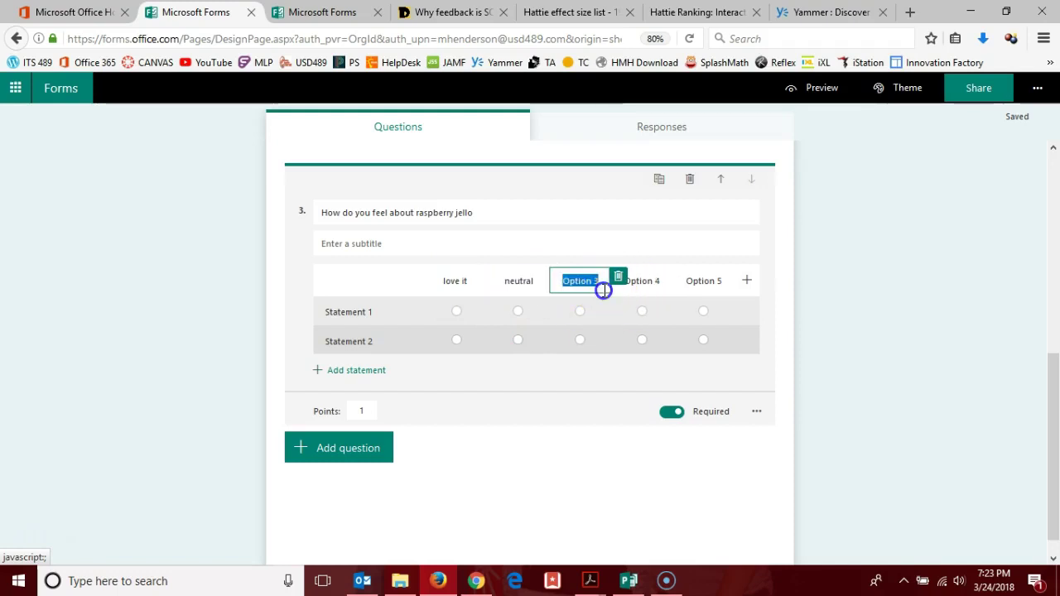
pyautogui.write('hate it')
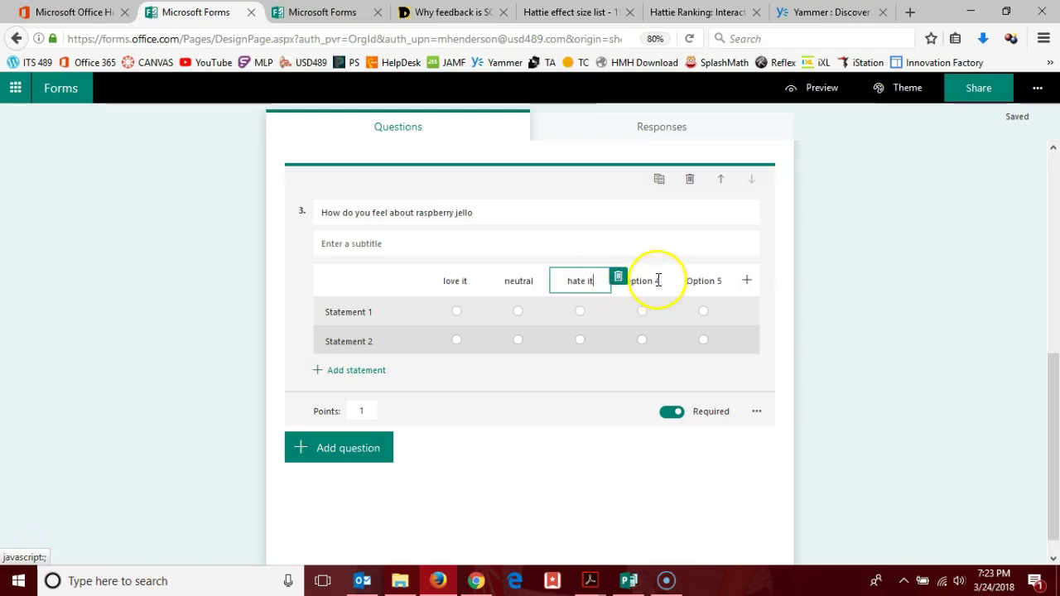
pyautogui.click(657, 281)
pyautogui.click(680, 276)
pyautogui.click(742, 276)
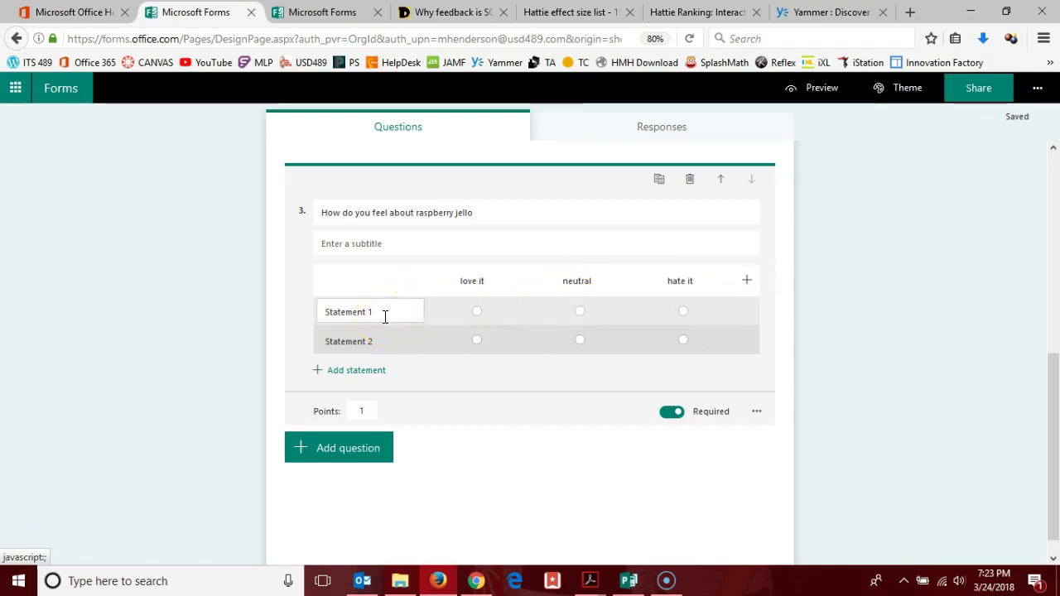
# Remove 'raspberry' from the Likert title so it reads 'How do you feel about jello?'.
pyautogui.click(422, 213)
pyautogui.doubleClick(423, 213)
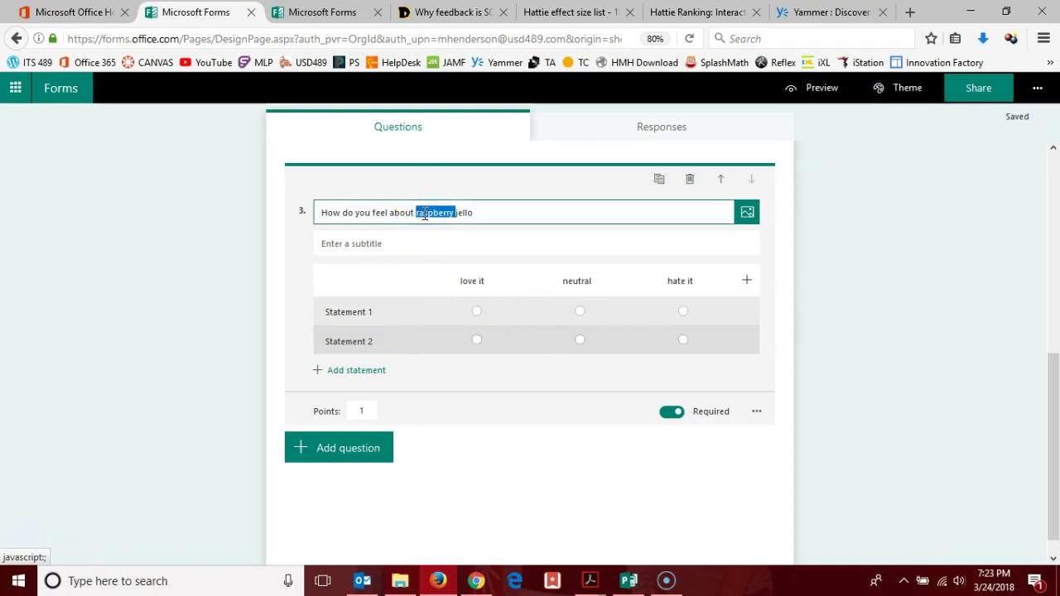
pyautogui.press('BackSpace')
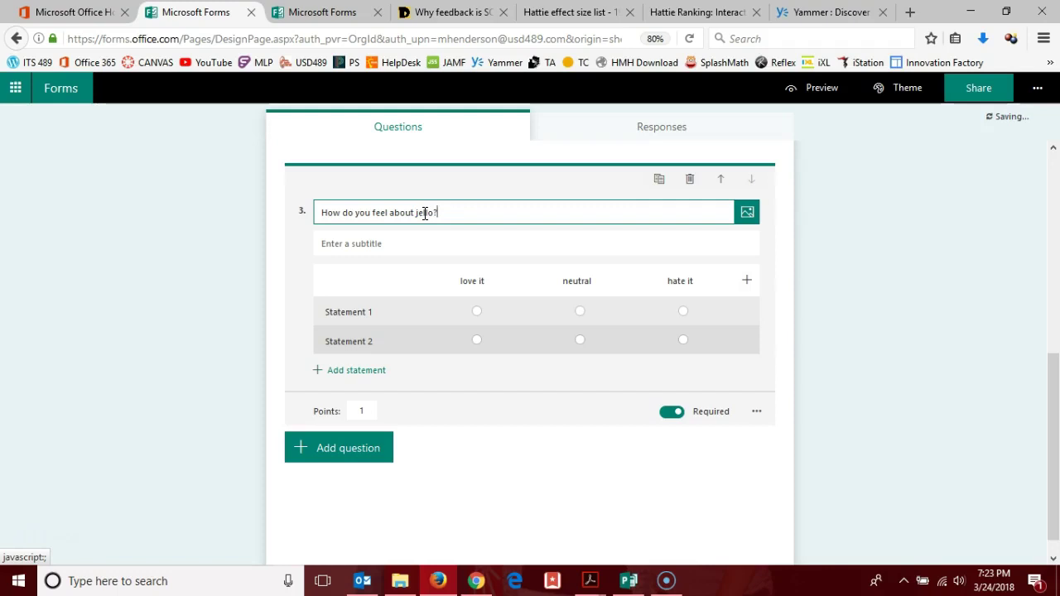
# Set the Likert statements to raspberry and lime, and add a third statement, orange.
pyautogui.click(370, 319)
pyautogui.write('ra')
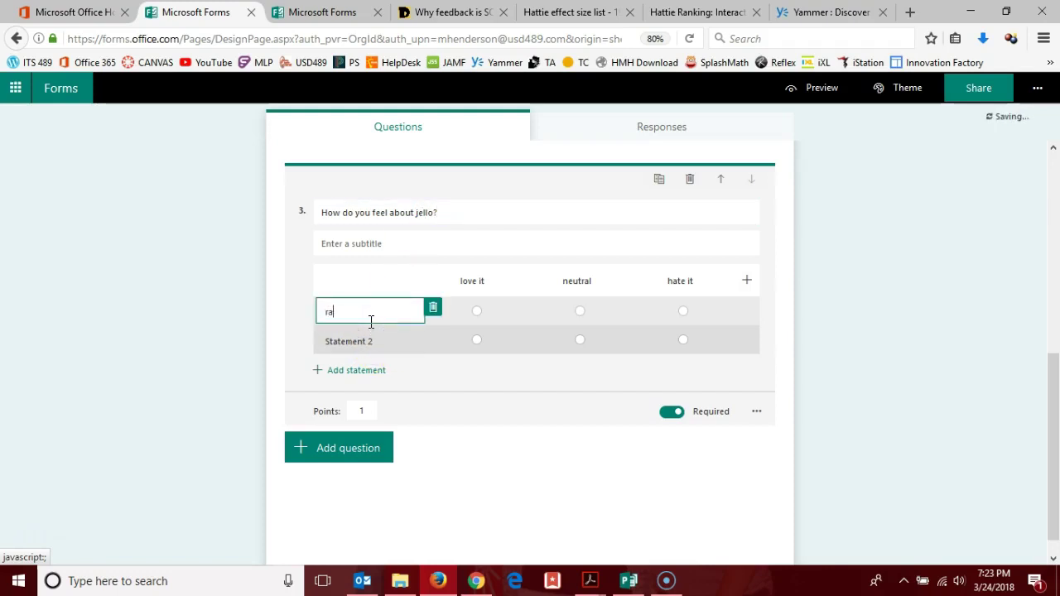
pyautogui.write('spberry')
pyautogui.click(369, 342)
pyautogui.write('lime')
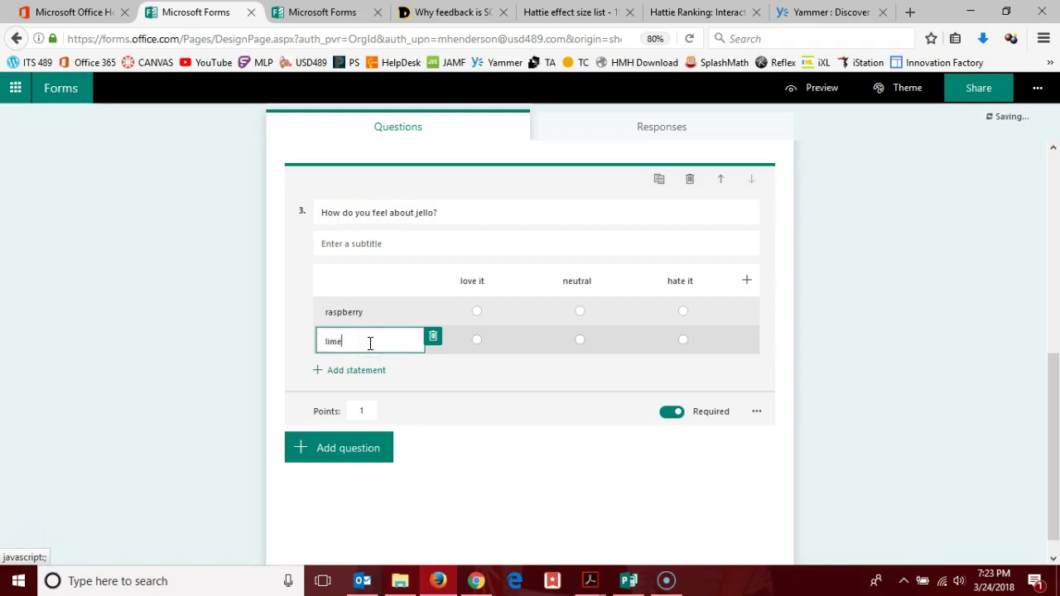
pyautogui.click(366, 371)
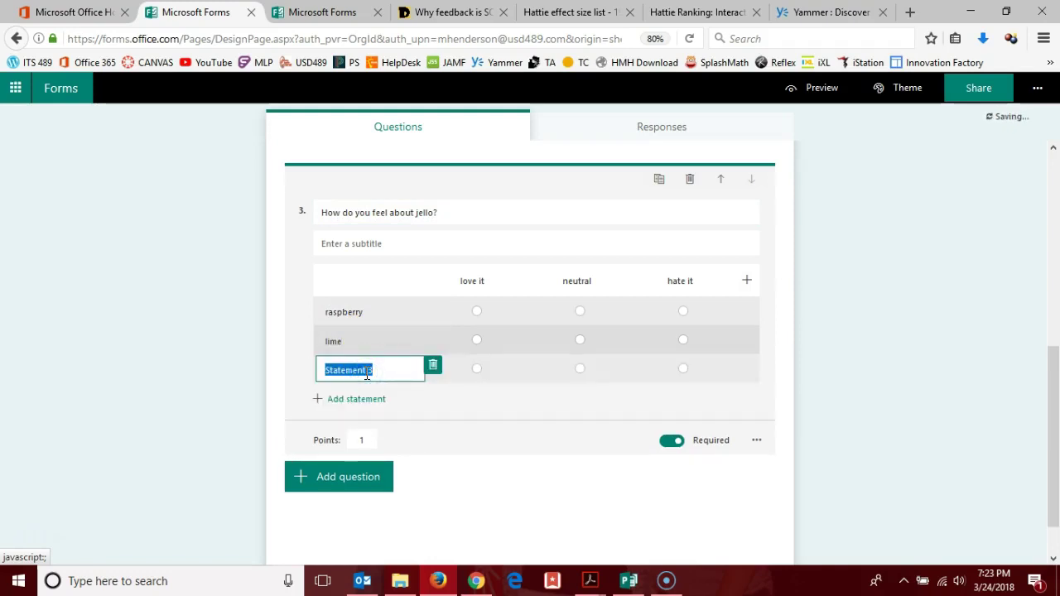
pyautogui.write('orange')
pyautogui.click(491, 411)
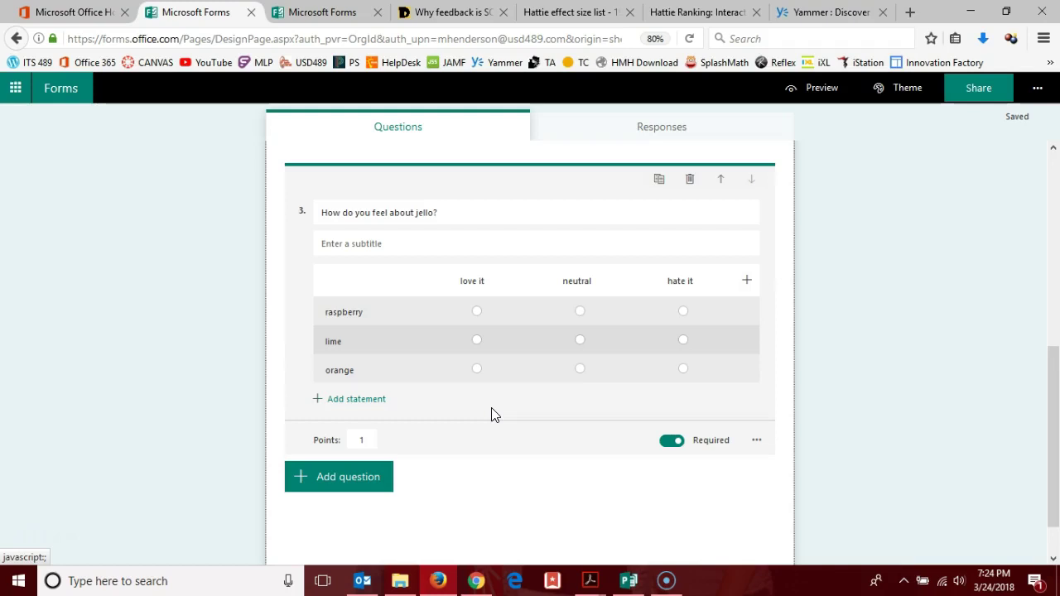
pyautogui.click(167, 468)
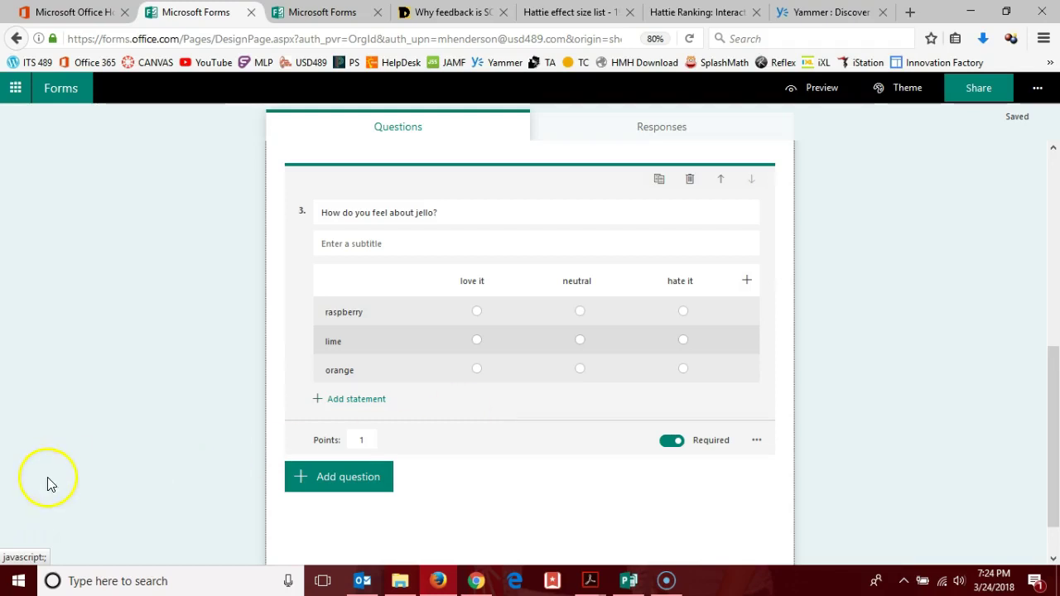